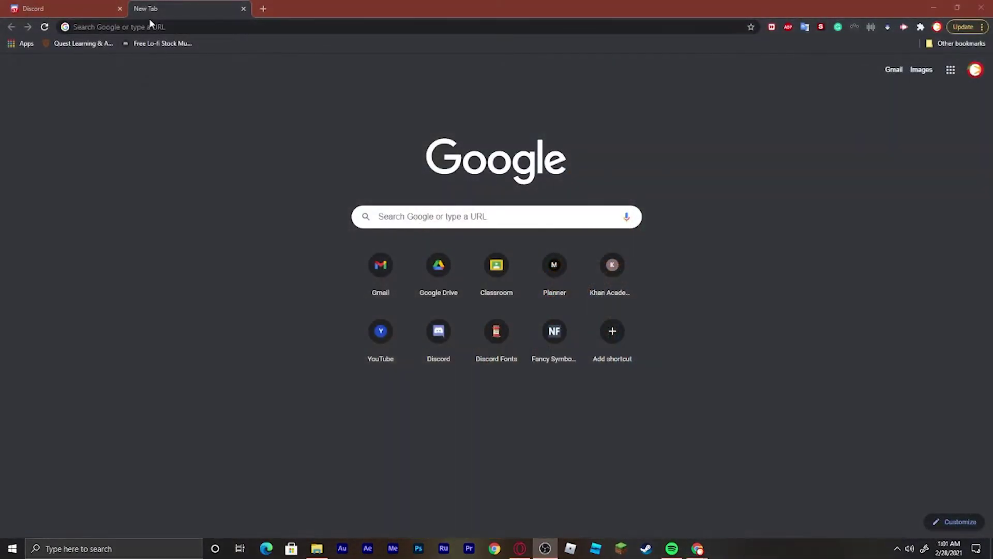
# - Go to htmlcsscolor.com, pick the color #7F8E67 and open its 32x32 icon image in a new tab
pyautogui.click(152, 26)
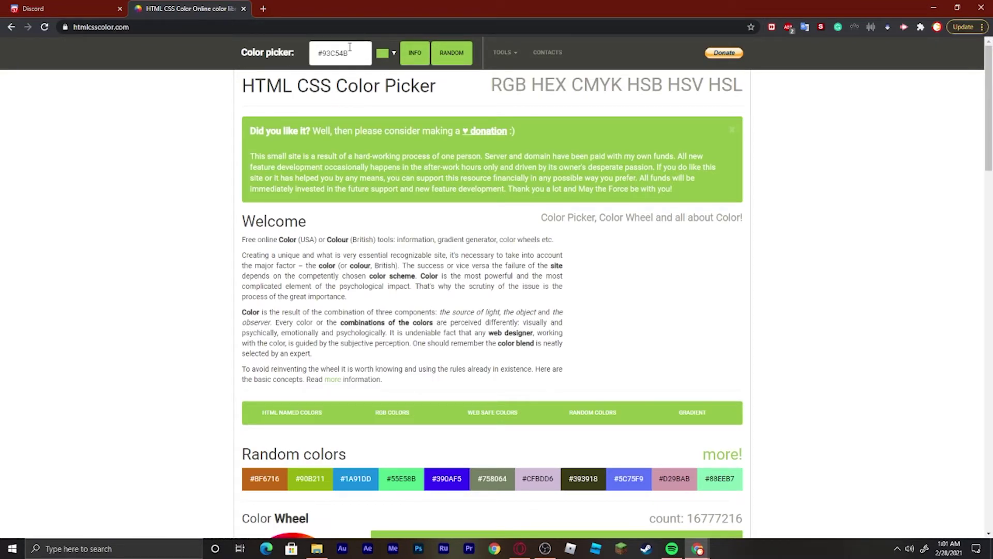
pyautogui.moveTo(336, 51); pyautogui.dragTo(324, 55)
pyautogui.click(338, 53)
pyautogui.click(395, 55)
pyautogui.moveTo(494, 94)
pyautogui.mouseDown()
pyautogui.moveTo(513, 119)
pyautogui.moveTo(493, 101)
pyautogui.mouseUp()
pyautogui.click(543, 155)
pyautogui.press('Return')
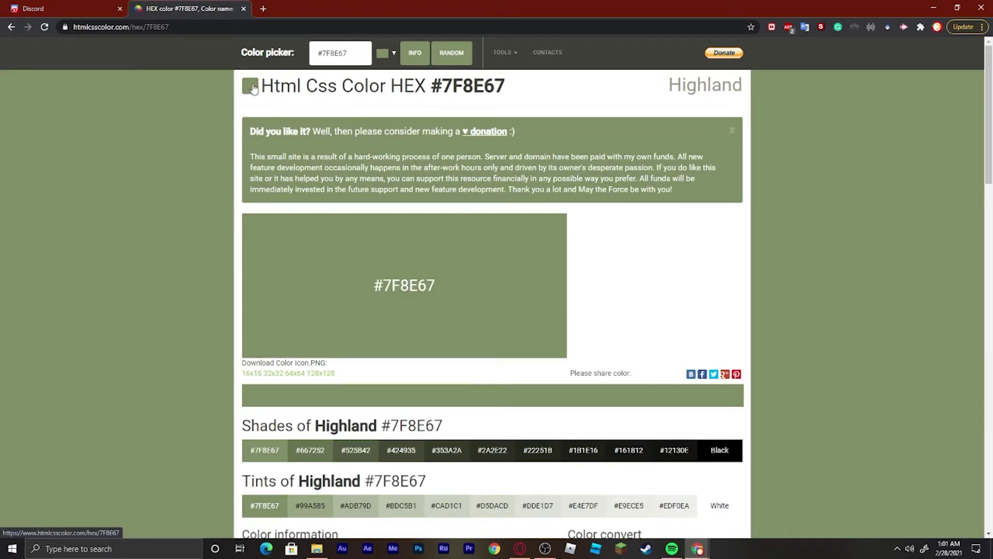
pyautogui.rightClick(254, 89)
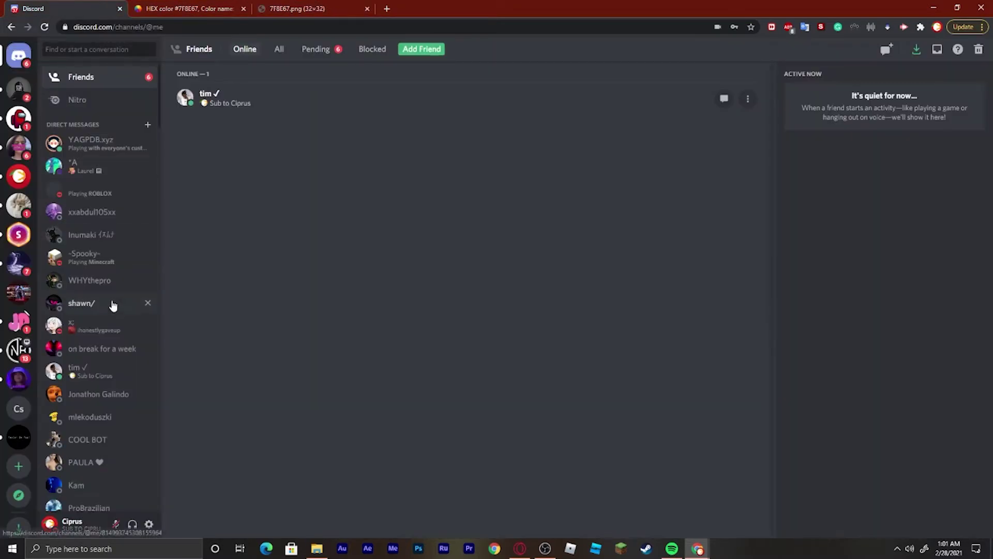
# - Create a Discord server of your own for a club or community, named "ciprus main server"
pyautogui.click(19, 466)
pyautogui.click(558, 224)
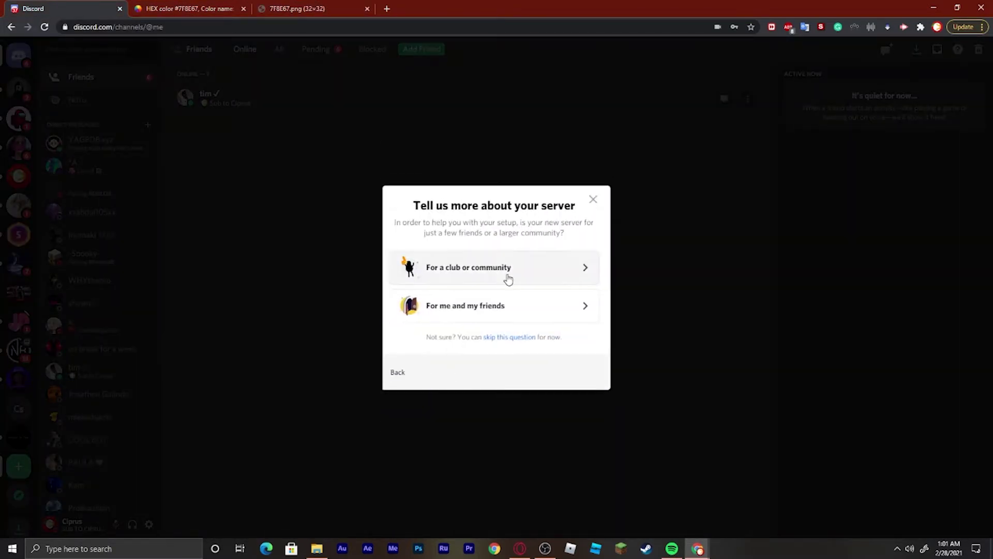
pyautogui.click(483, 269)
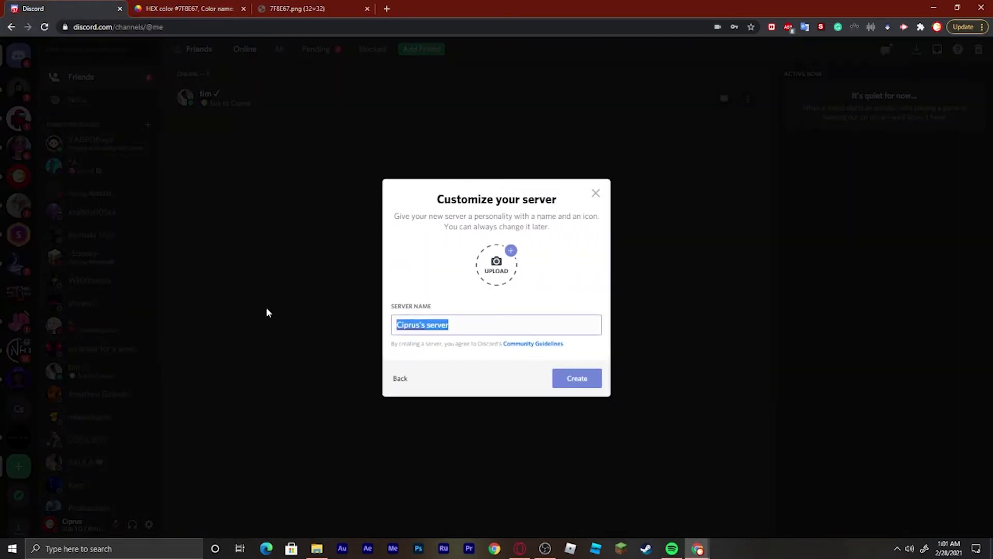
pyautogui.write('ciprus main')
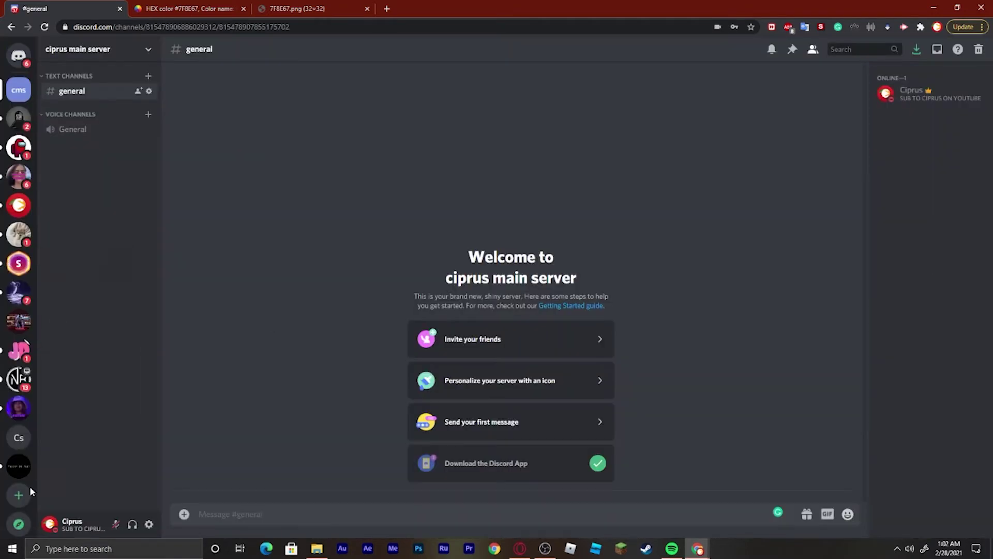
# - Create a second Discord server for a club or community, named "color emojis"
pyautogui.click(19, 494)
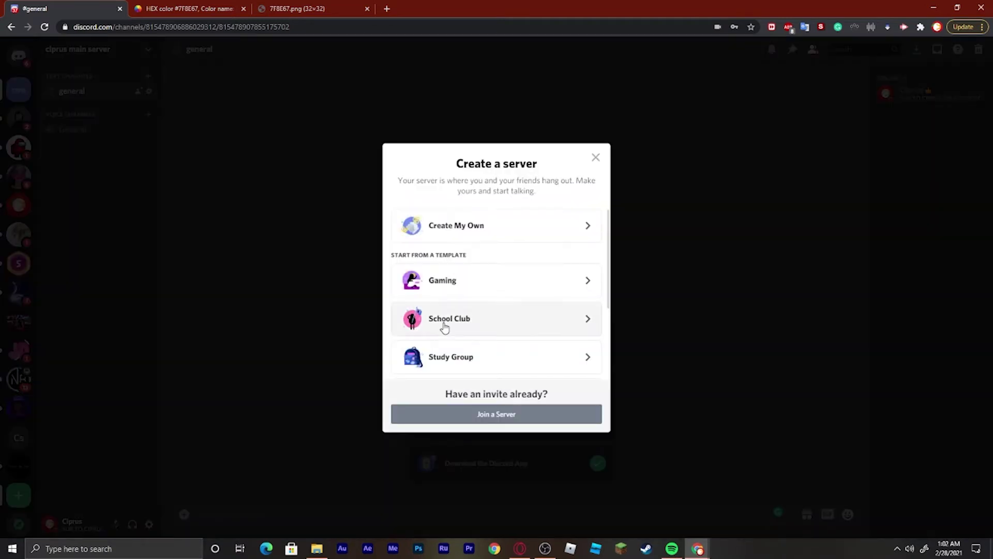
pyautogui.click(489, 226)
pyautogui.click(478, 277)
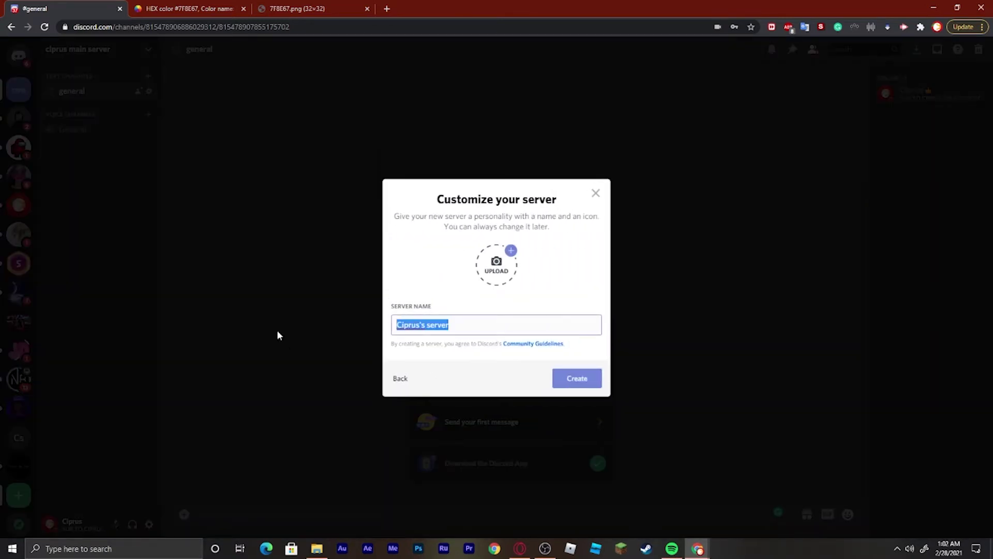
pyautogui.write('color emojis')
pyautogui.press('Return')
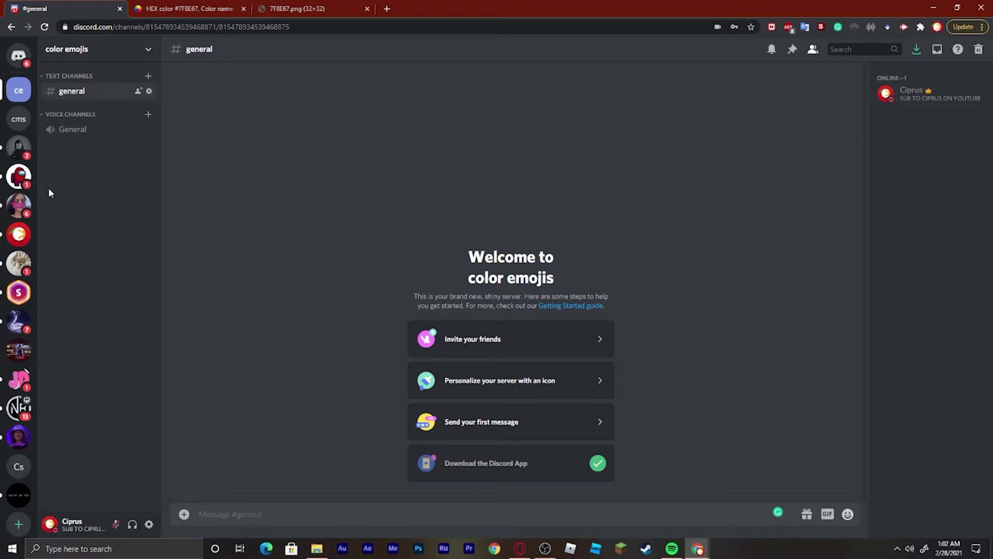
# - Upload the babyblue image as a custom emoji in the color emojis server, then close the server settings
pyautogui.click(110, 49)
pyautogui.click(102, 118)
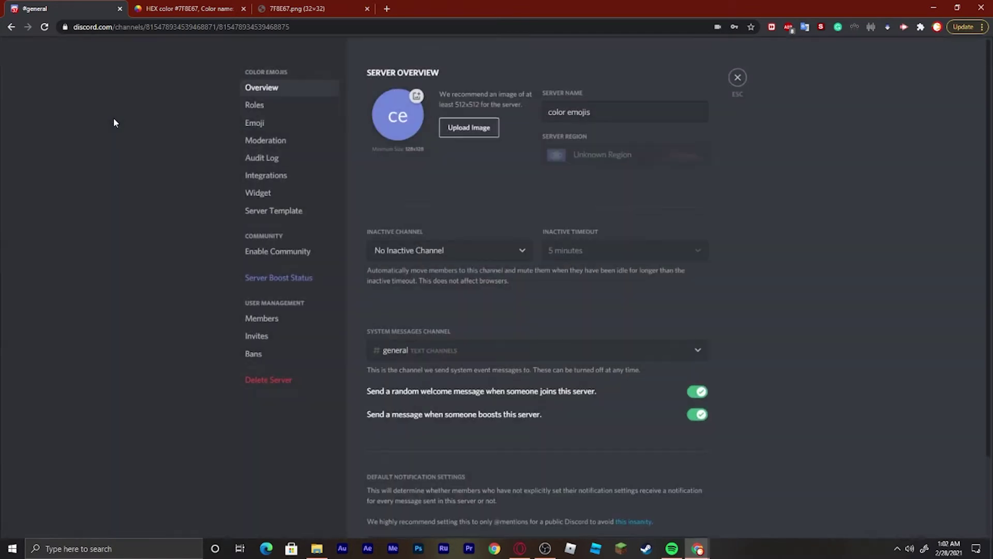
pyautogui.click(266, 123)
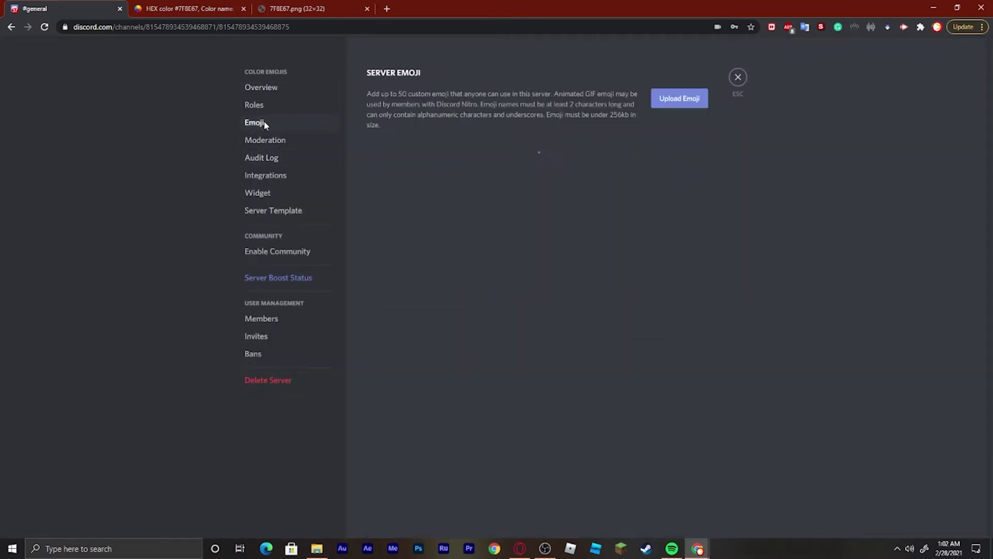
pyautogui.click(662, 103)
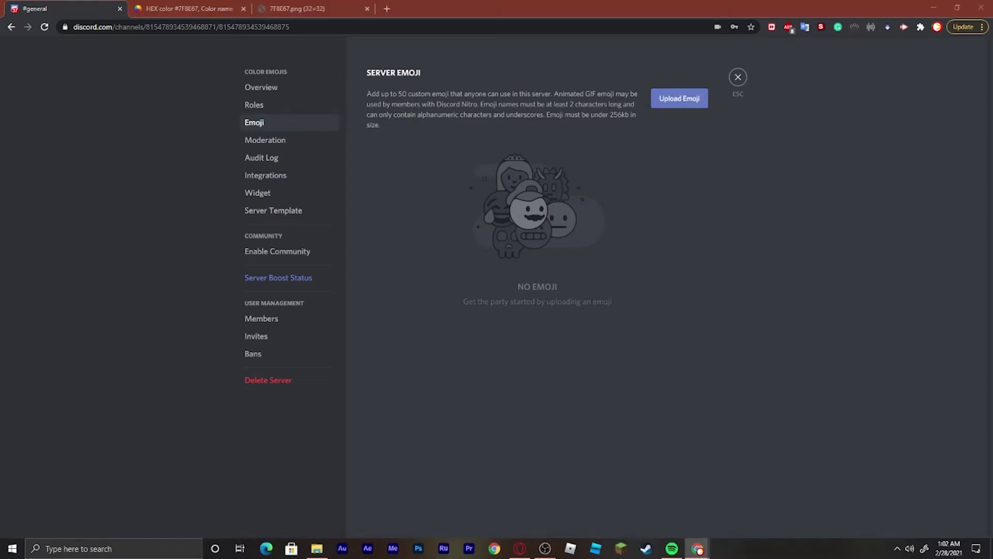
pyautogui.press('Return')
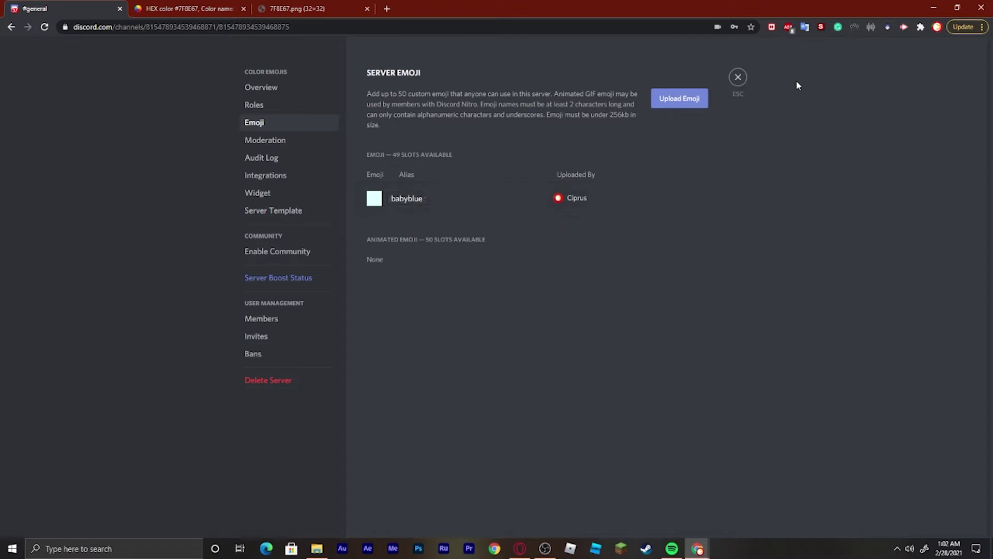
pyautogui.click(739, 78)
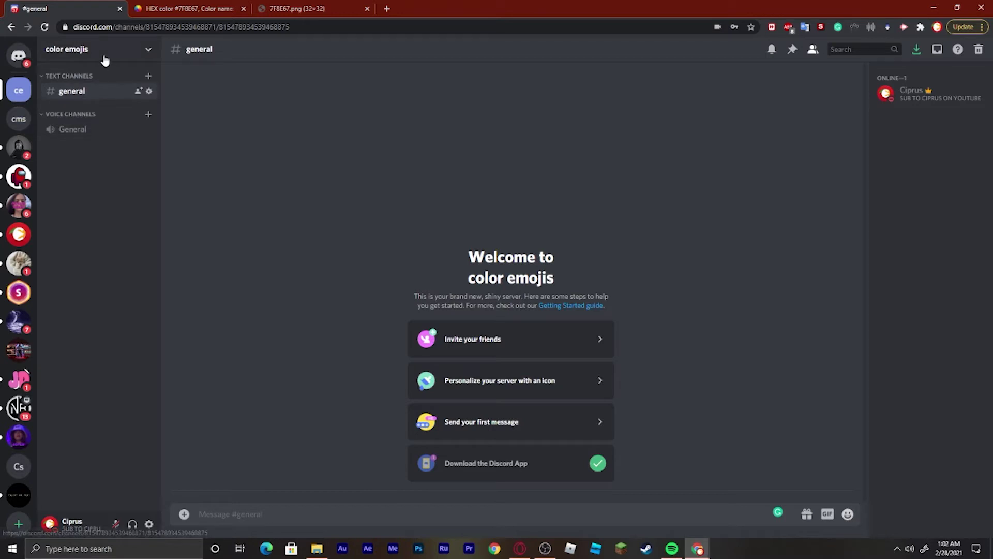
# - Post the babyblue emoji as a message in the general channel and open a blank browser tab
pyautogui.hotkey('ctrl', 'v')
pyautogui.press('Return')
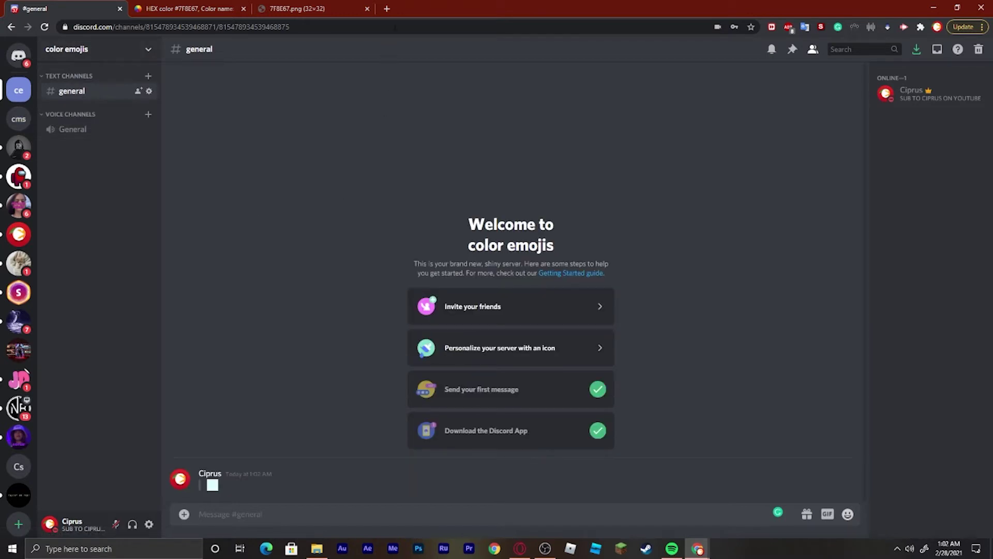
pyautogui.click(387, 9)
# - In the ciprus main server settings, create a role named "Baby Blue" and save it
pyautogui.click(95, 4)
pyautogui.click(109, 54)
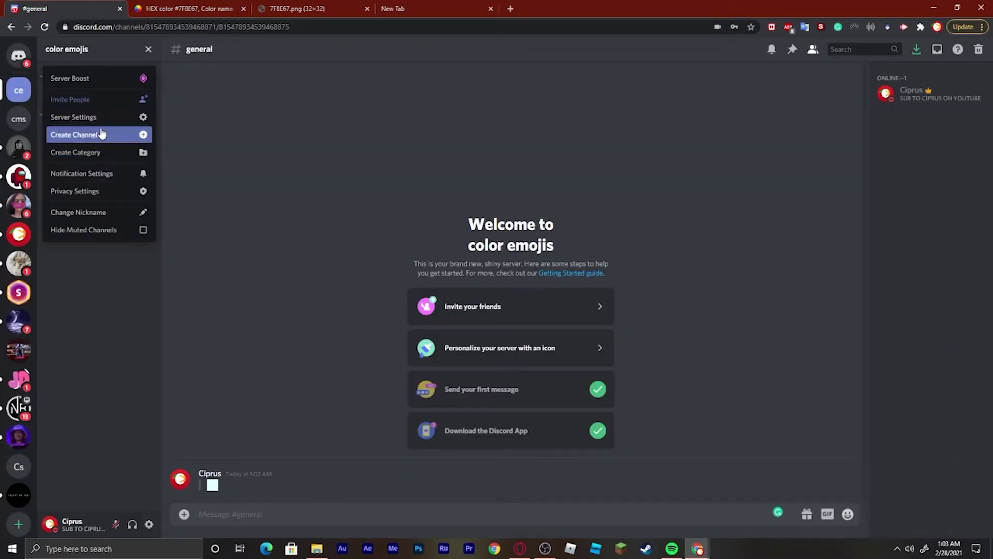
pyautogui.click(30, 115)
pyautogui.click(89, 51)
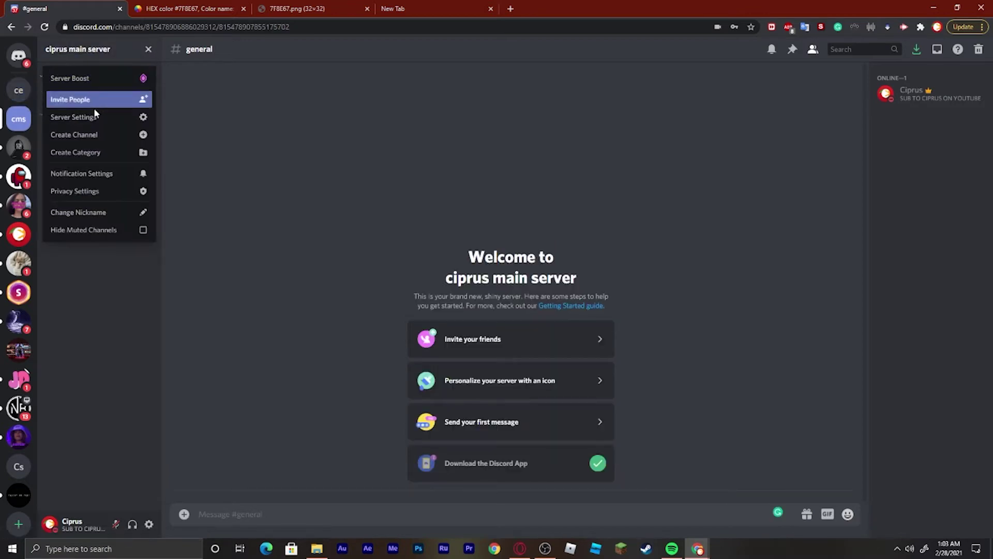
pyautogui.click(96, 117)
pyautogui.click(283, 105)
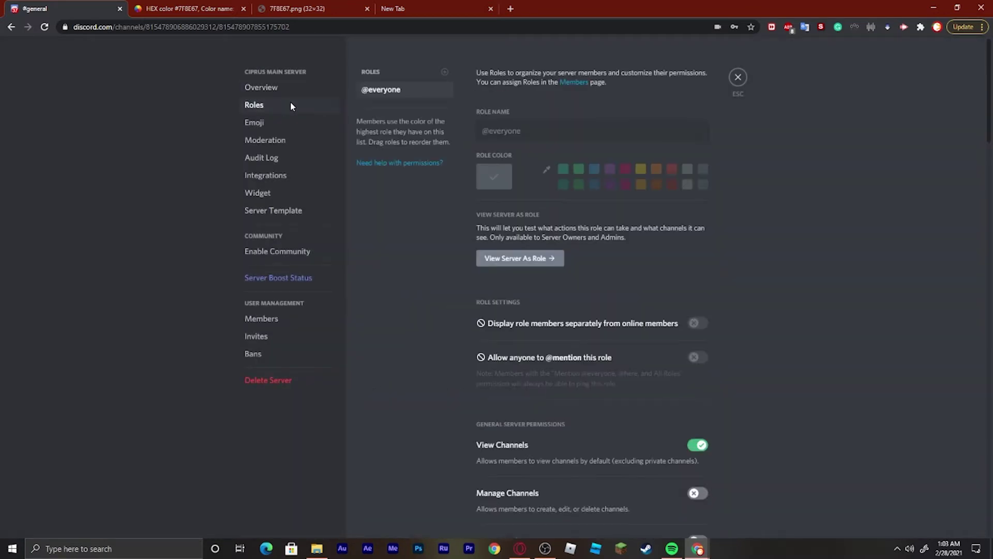
pyautogui.click(445, 72)
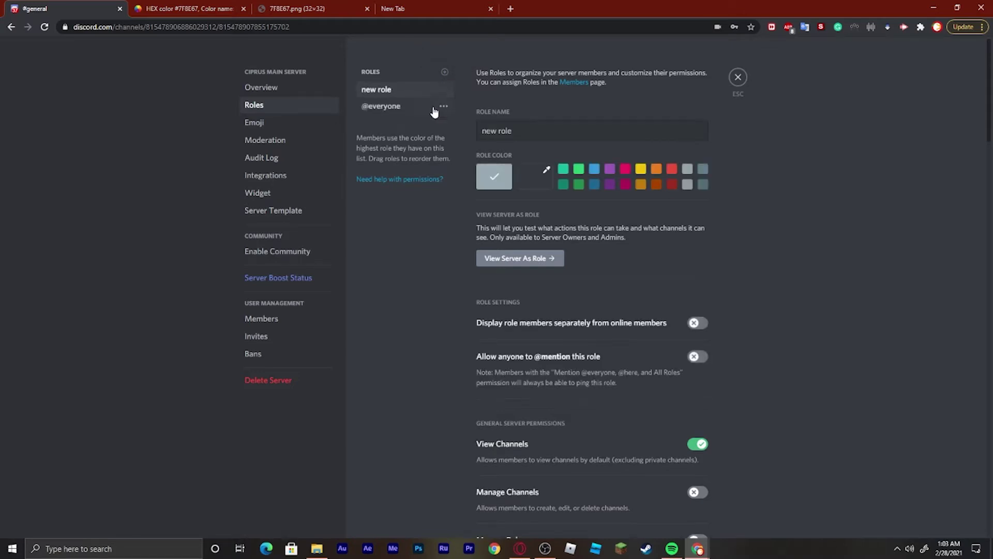
pyautogui.write('Baby Blue')
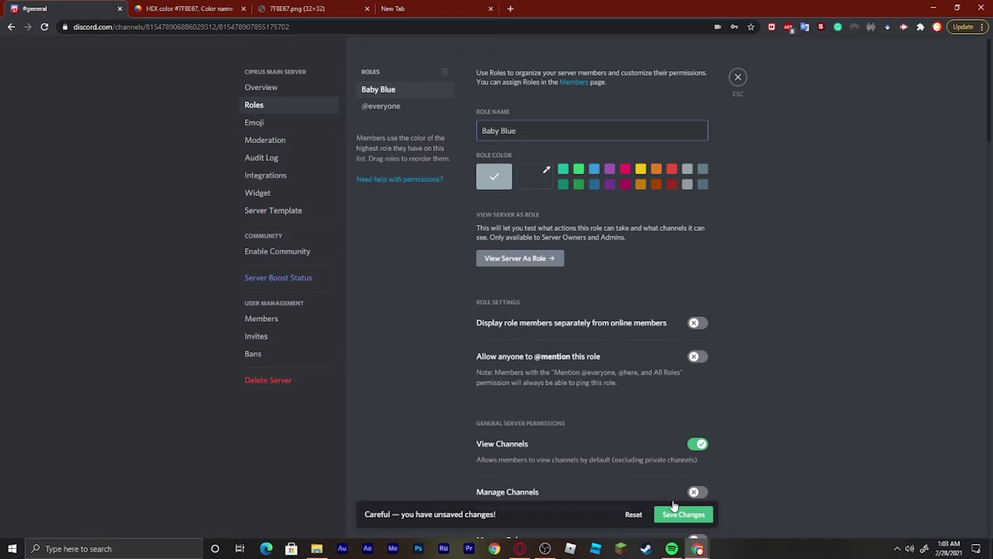
pyautogui.click(683, 514)
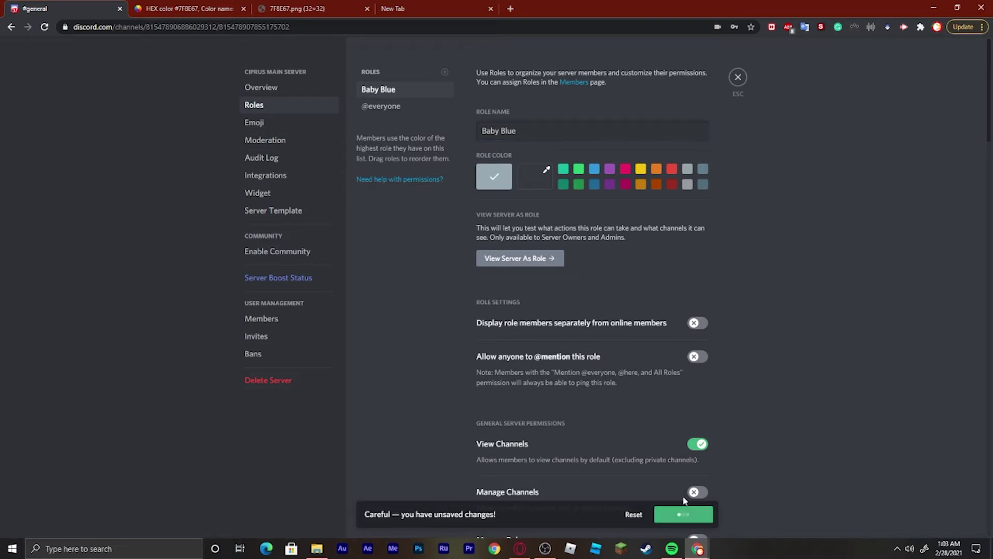
# - Open the custom color entry for the Baby Blue role and clear its hex value
pyautogui.click(543, 182)
pyautogui.press('BackSpace')
pyautogui.press('BackSpace')
pyautogui.press('BackSpace')
pyautogui.press('BackSpace')
pyautogui.press('BackSpace')
pyautogui.press('BackSpace')
pyautogui.write('https:')
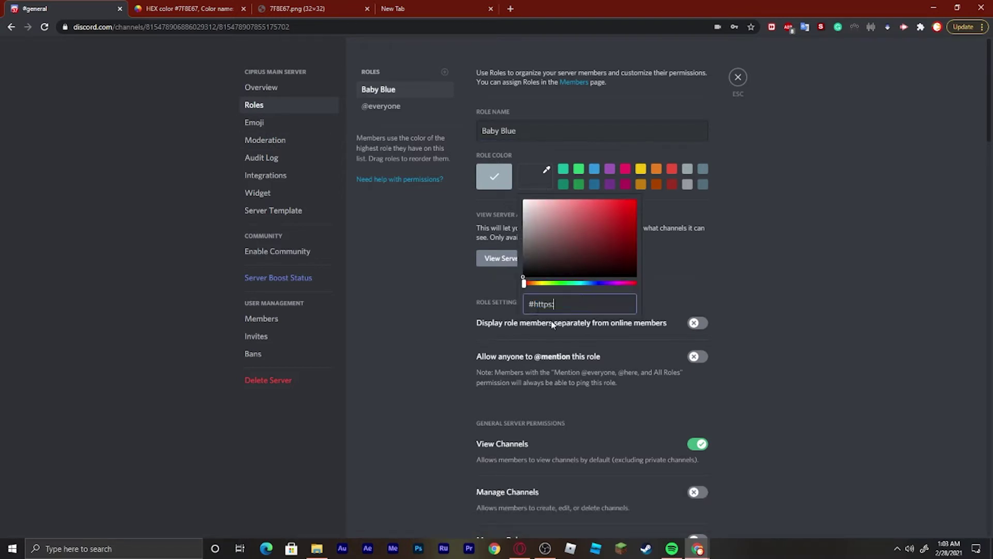
pyautogui.moveTo(596, 312); pyautogui.dragTo(535, 304)
pyautogui.press('BackSpace')
# - Copy #7F8E67 from the color picker site, set it as the Baby Blue role's color, and close the server settings
pyautogui.hotkey('ctrl', 'Tab')
pyautogui.moveTo(344, 58); pyautogui.dragTo(330, 57)
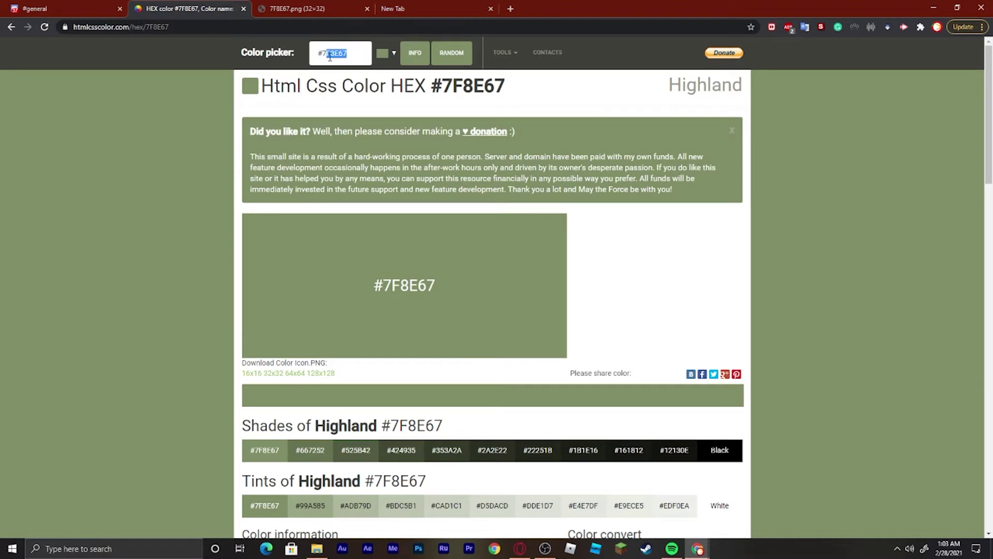
pyautogui.click(51, 9)
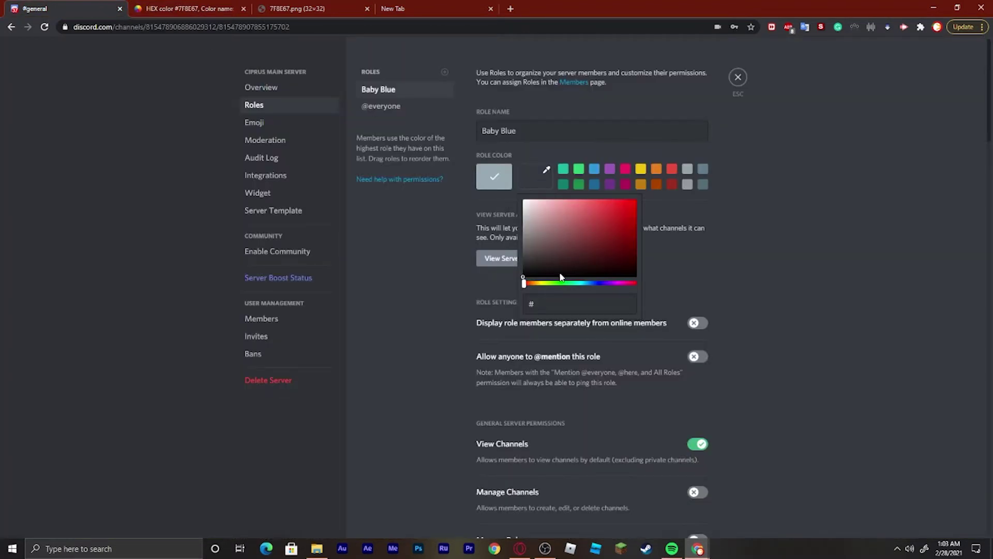
pyautogui.hotkey('ctrl', 'v')
pyautogui.click(344, 102)
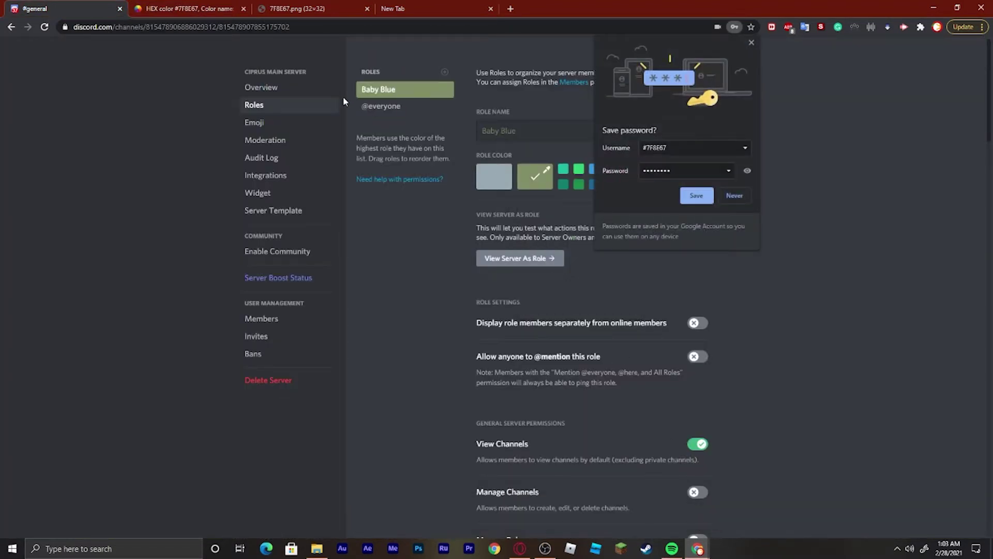
pyautogui.click(751, 43)
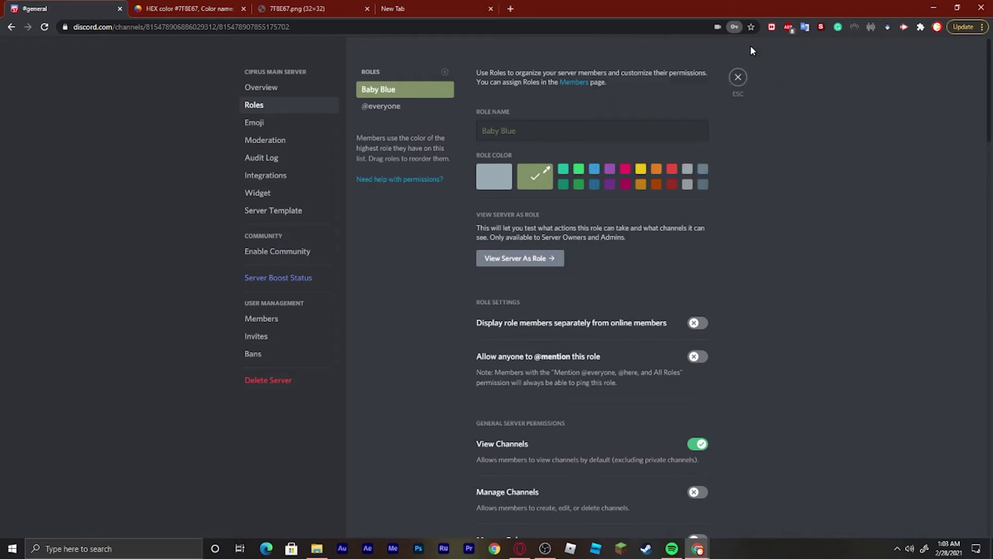
pyautogui.click(734, 79)
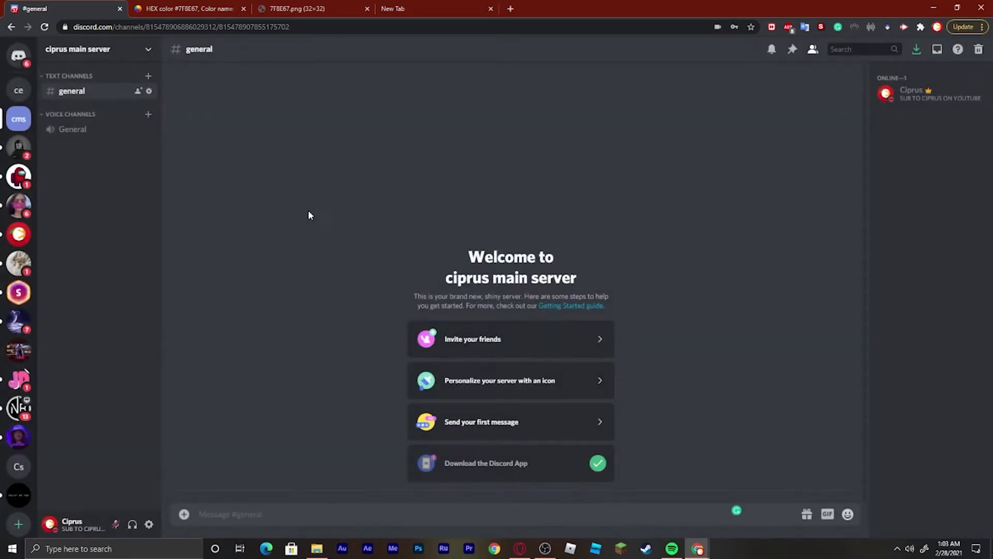
# - Open yagpdb.xyz in the spare browser tab and go to its control panel
pyautogui.click(464, 6)
pyautogui.write('yag')
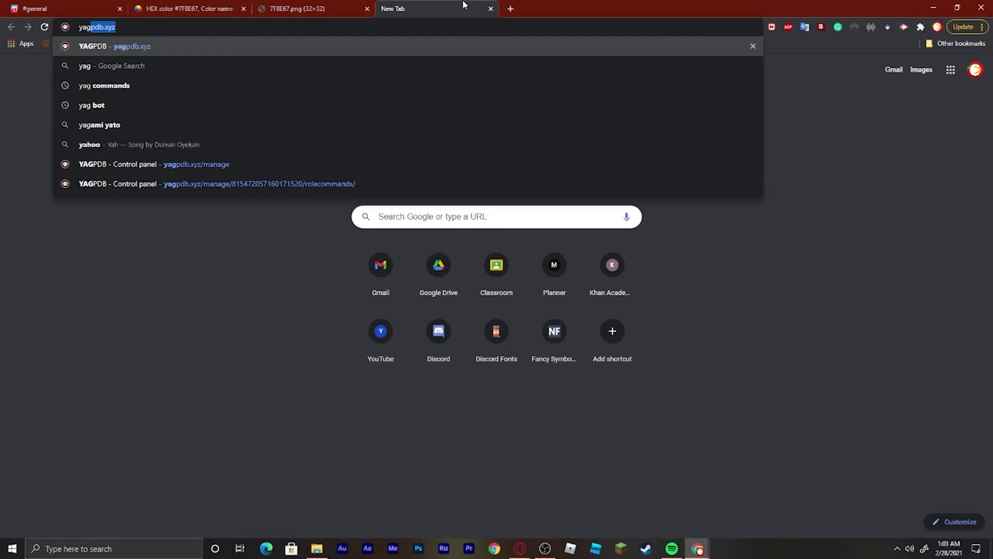
pyautogui.press('Return')
pyautogui.click(879, 57)
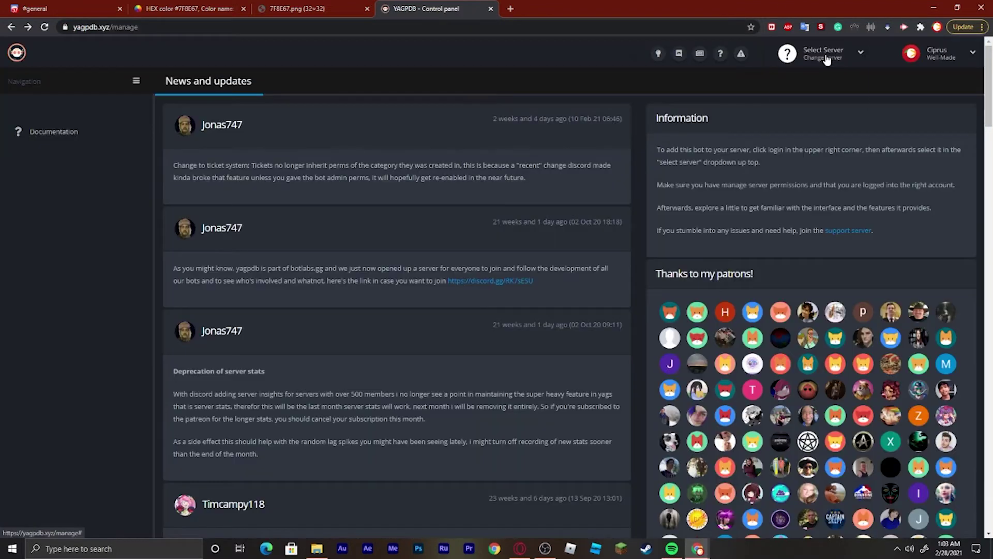
# - Add the YAGPDB.xyz bot to ciprus main server and authorize all its requested permissions
pyautogui.click(823, 53)
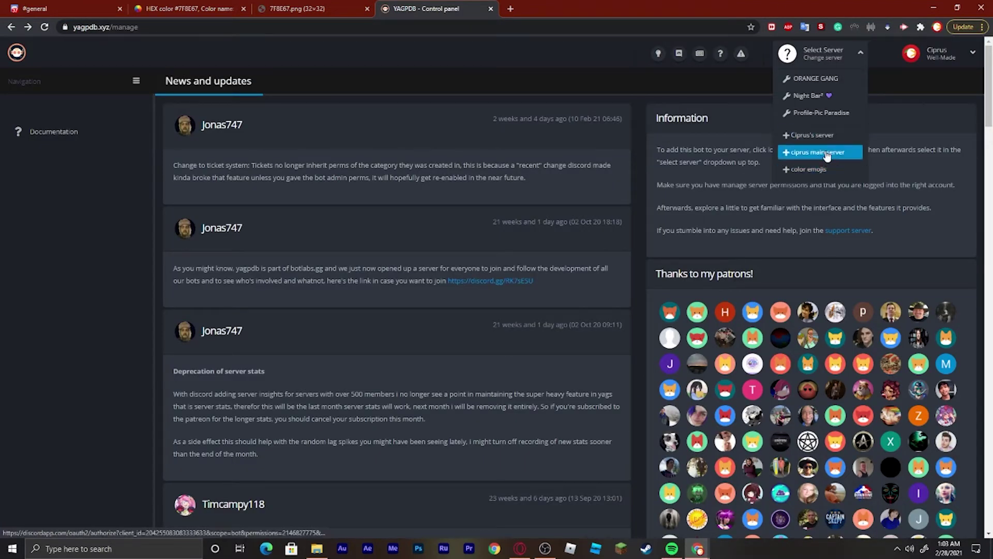
pyautogui.click(817, 155)
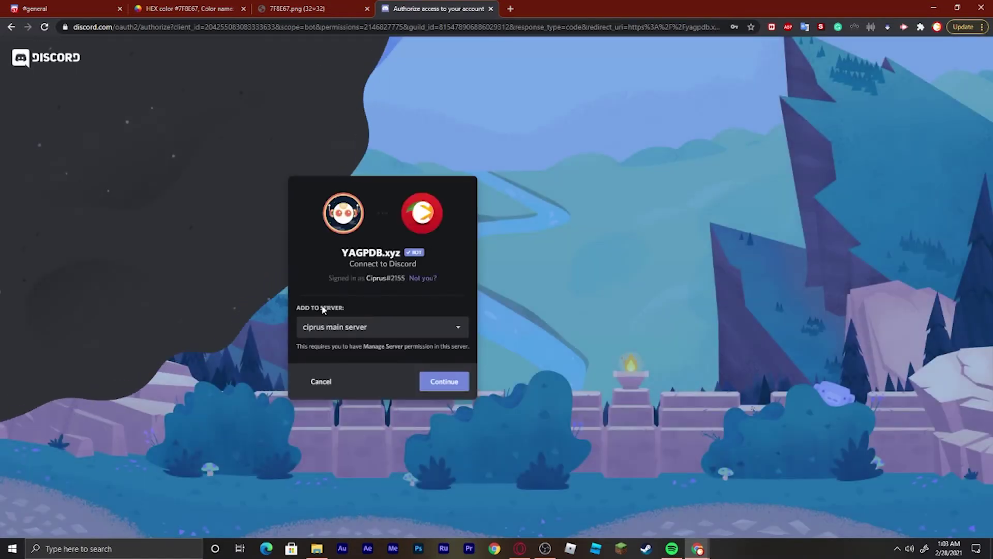
pyautogui.click(383, 326)
pyautogui.click(536, 357)
pyautogui.click(444, 381)
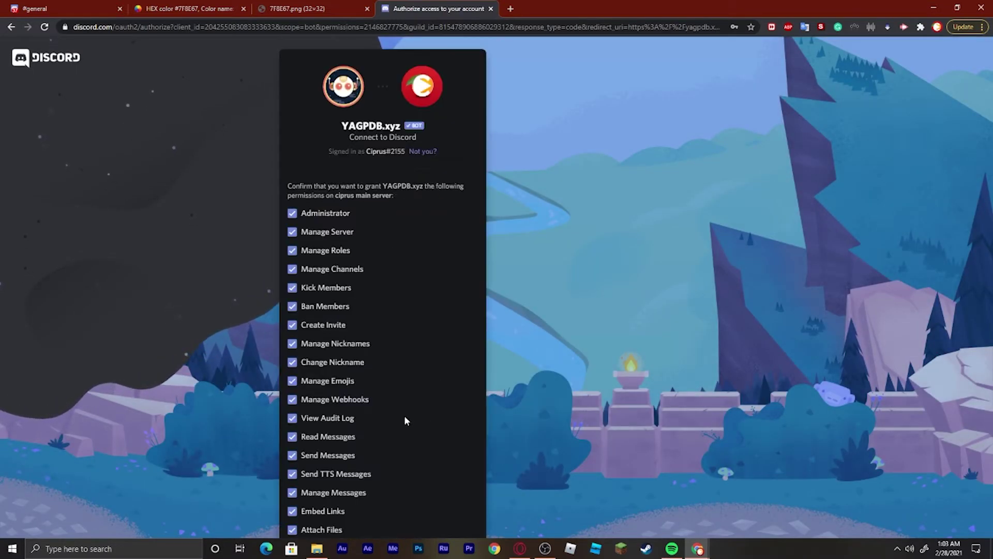
pyautogui.scroll(-5, 404, 415)
pyautogui.click(450, 504)
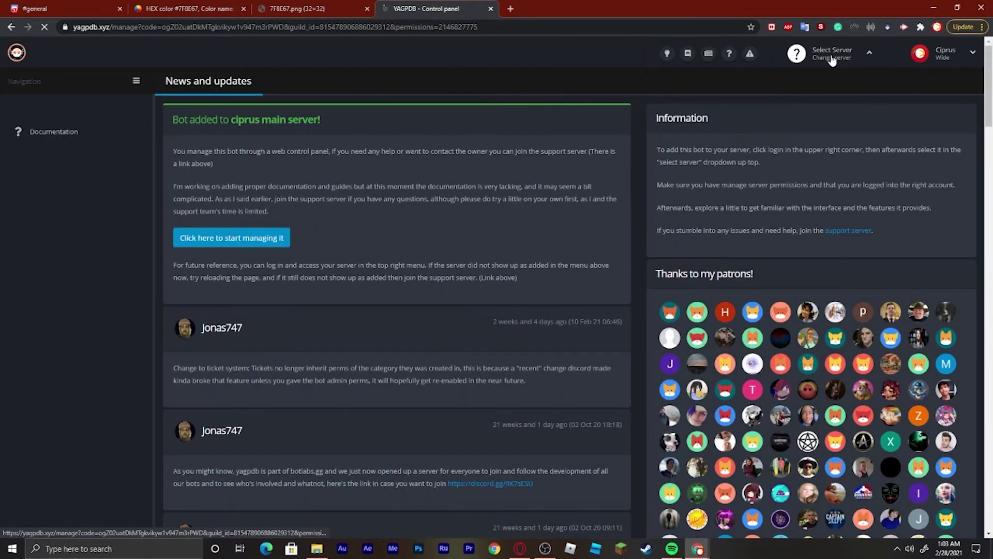
# - Add the YAGPDB.xyz bot to the color emojis server and open the control panel for ciprus main server
pyautogui.click(857, 60)
pyautogui.click(857, 60)
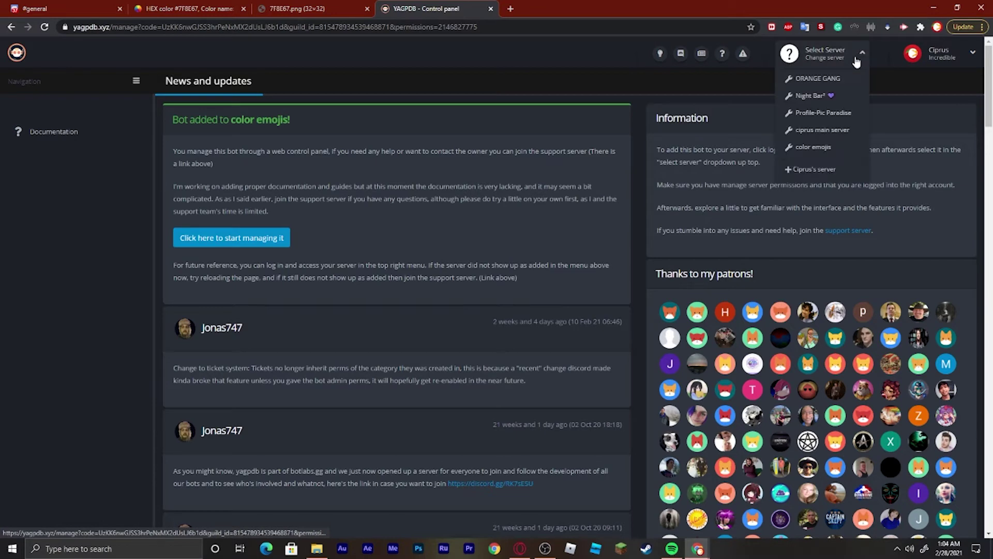
pyautogui.click(839, 134)
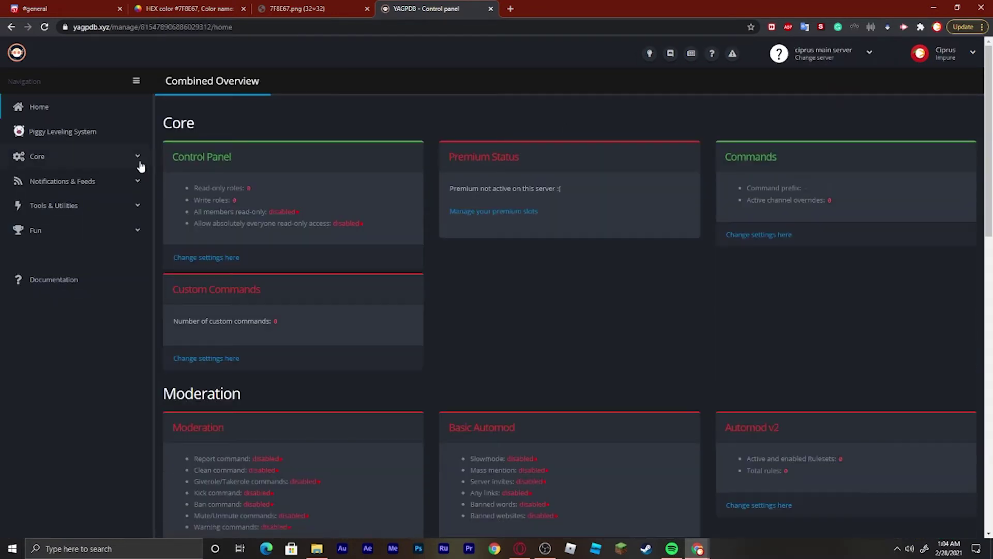
# - Open the role commands settings for ciprus main server and enter colors as the new group's name
pyautogui.click(88, 207)
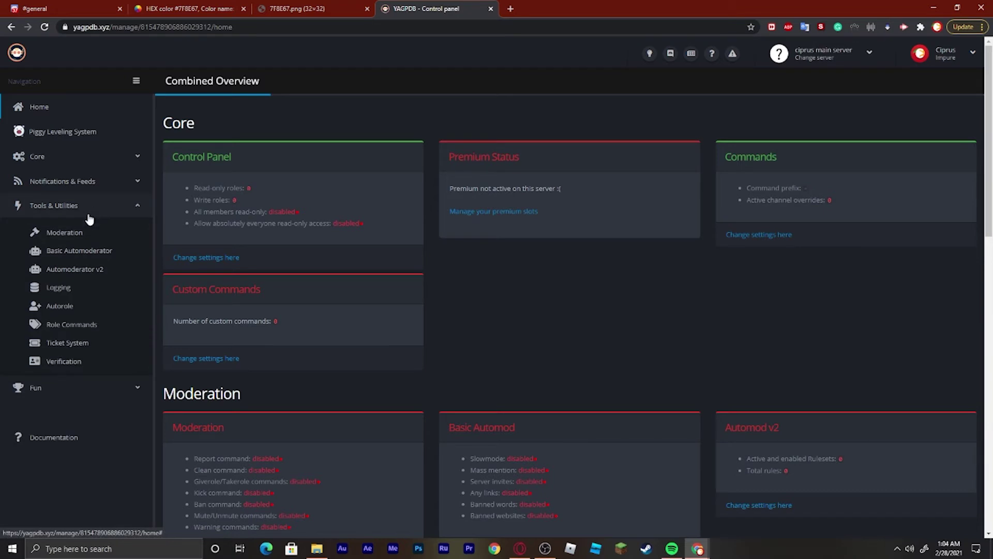
pyautogui.click(72, 325)
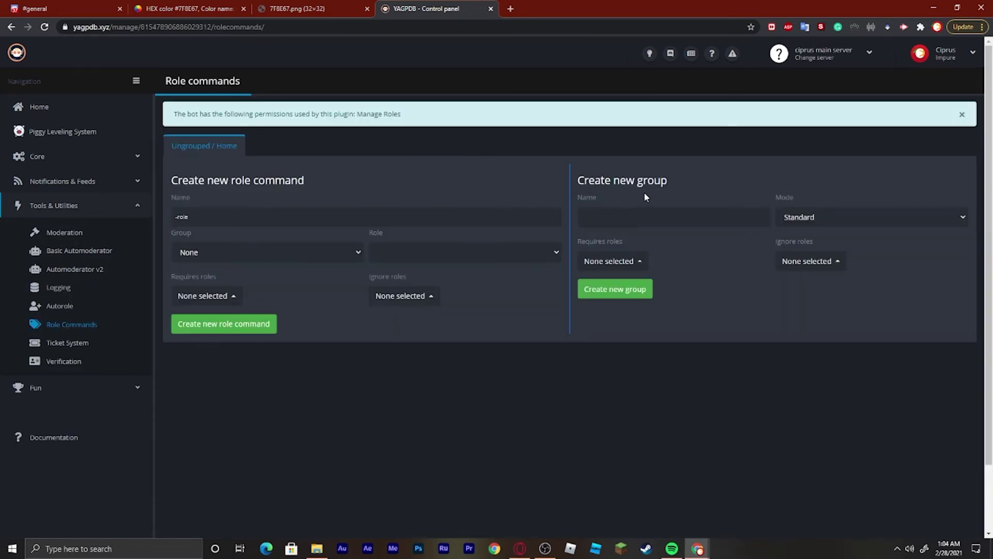
pyautogui.click(652, 210)
pyautogui.write('colors')
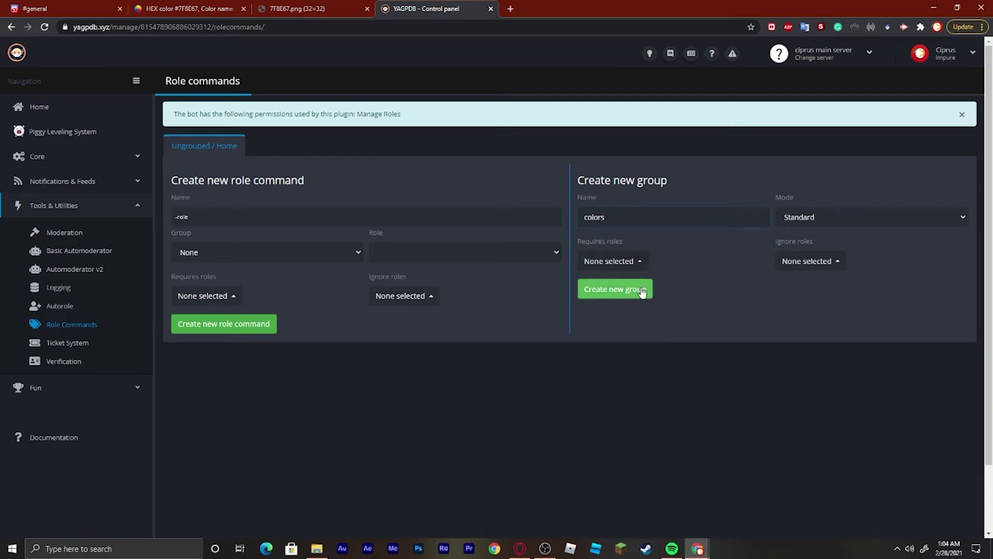
# - Switch to Discord and review the color role lists in the ORANGE GANG server's colors channel
pyautogui.click(33, 8)
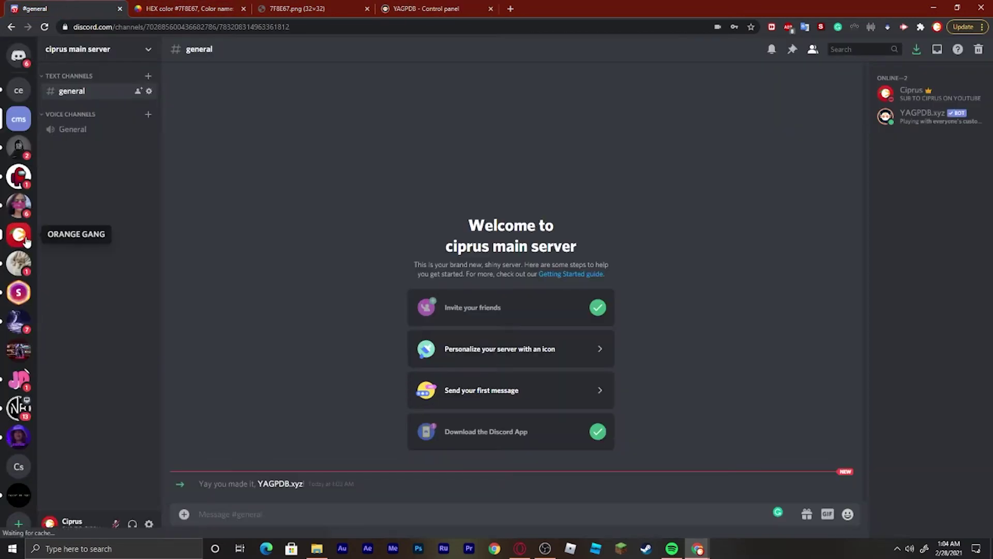
pyautogui.click(16, 234)
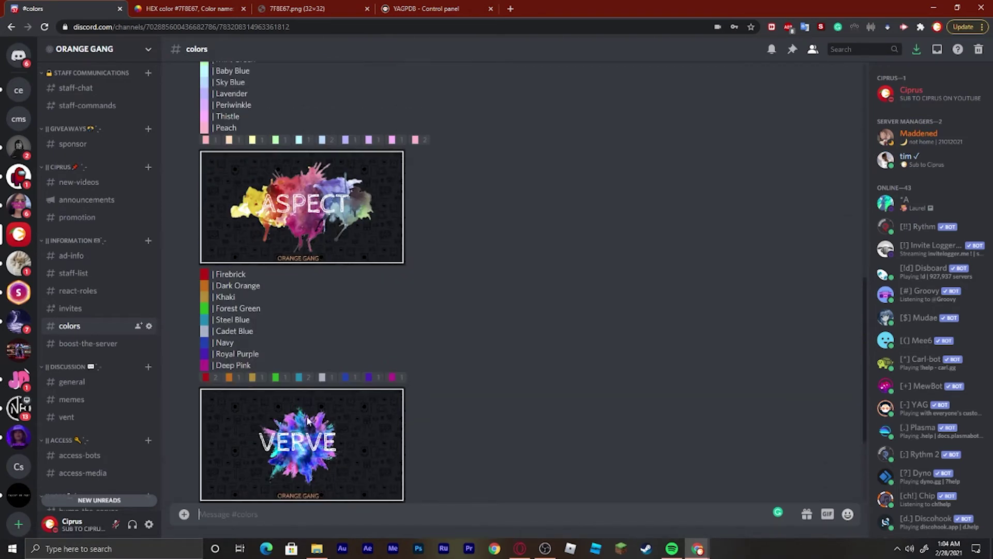
pyautogui.scroll(3, 296, 408)
pyautogui.scroll(9, 293, 336)
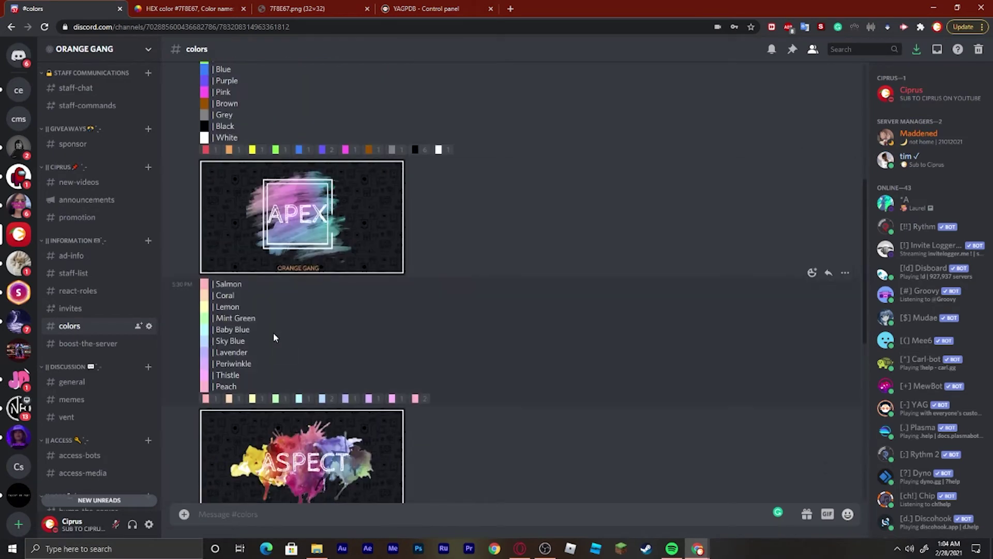
pyautogui.scroll(-8, 266, 337)
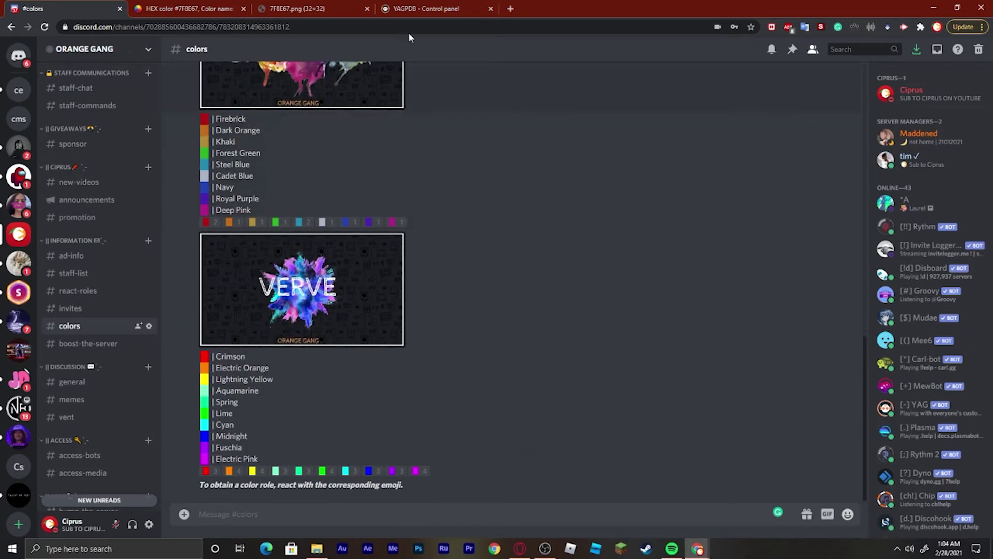
# - Return to the YAGPDB control panel and create the colors group in Standard mode
pyautogui.click(421, 8)
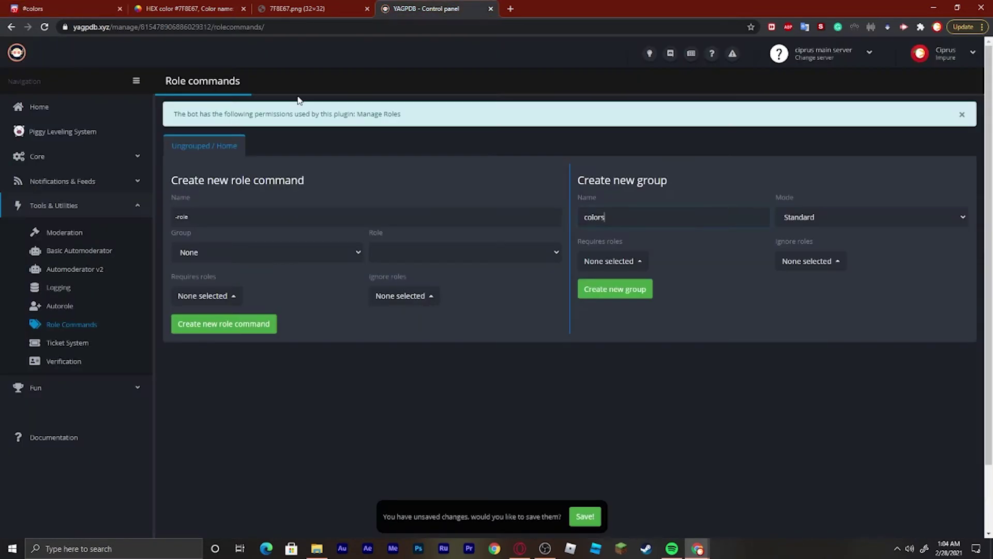
pyautogui.click(600, 289)
pyautogui.scroll(-1, 285, 369)
pyautogui.scroll(1, 293, 298)
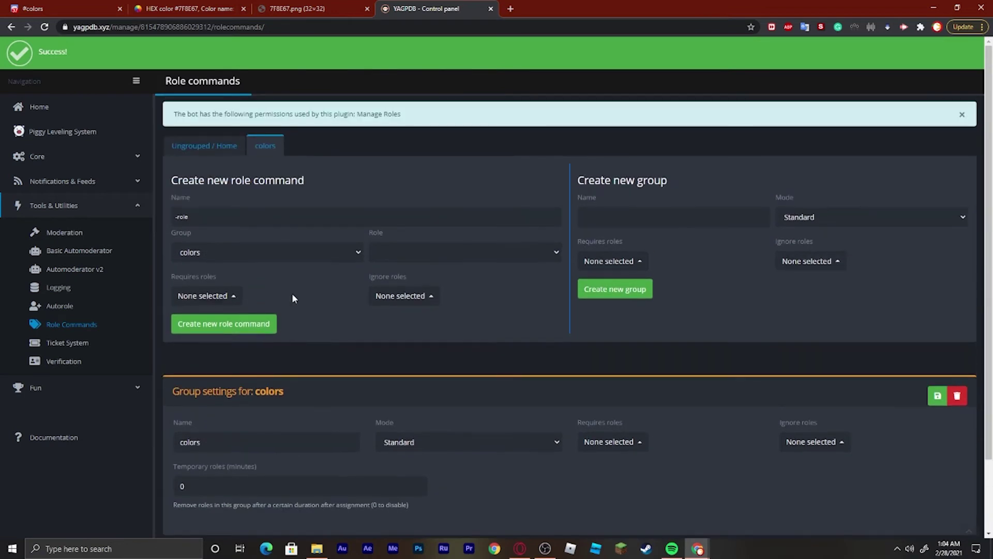
pyautogui.click(578, 207)
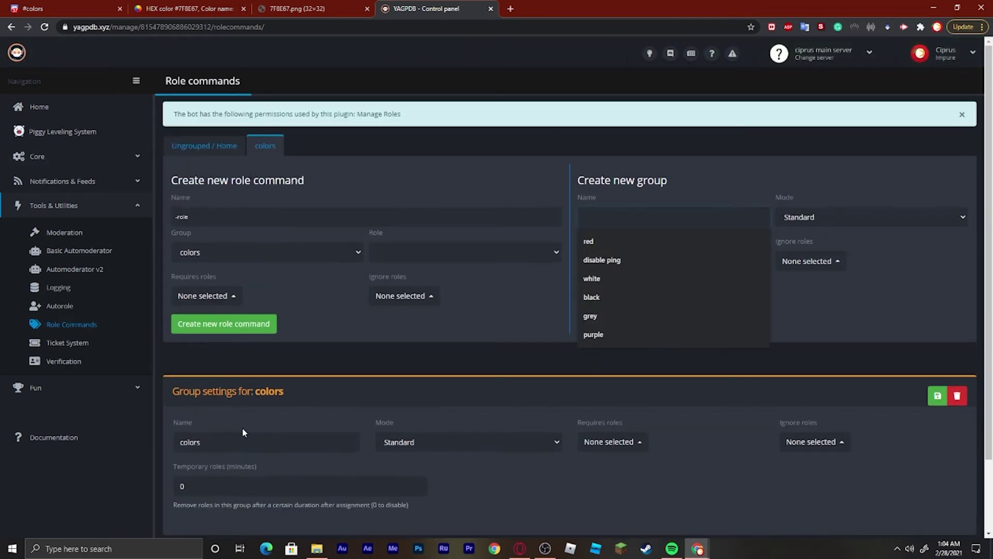
pyautogui.click(32, 8)
pyautogui.click(18, 90)
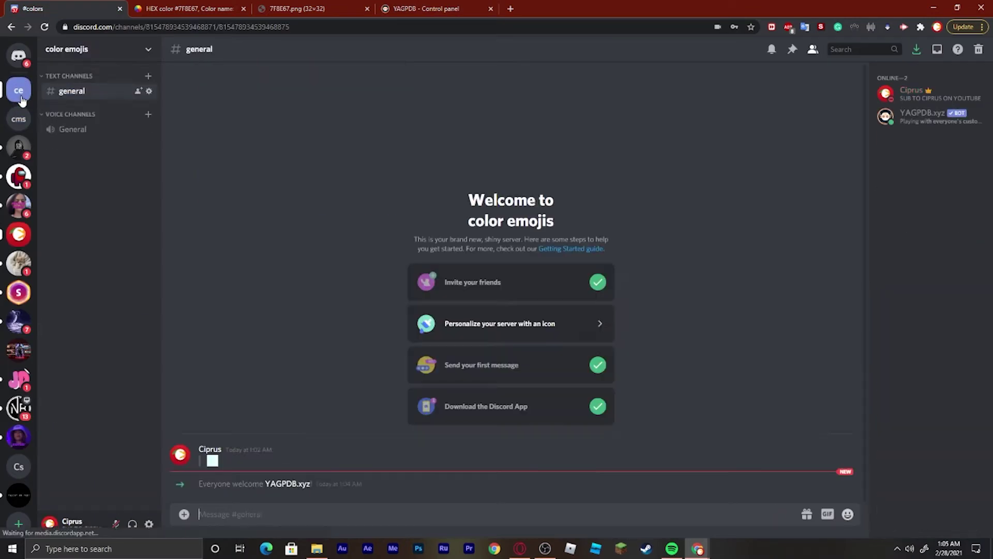
pyautogui.click(95, 50)
pyautogui.click(102, 116)
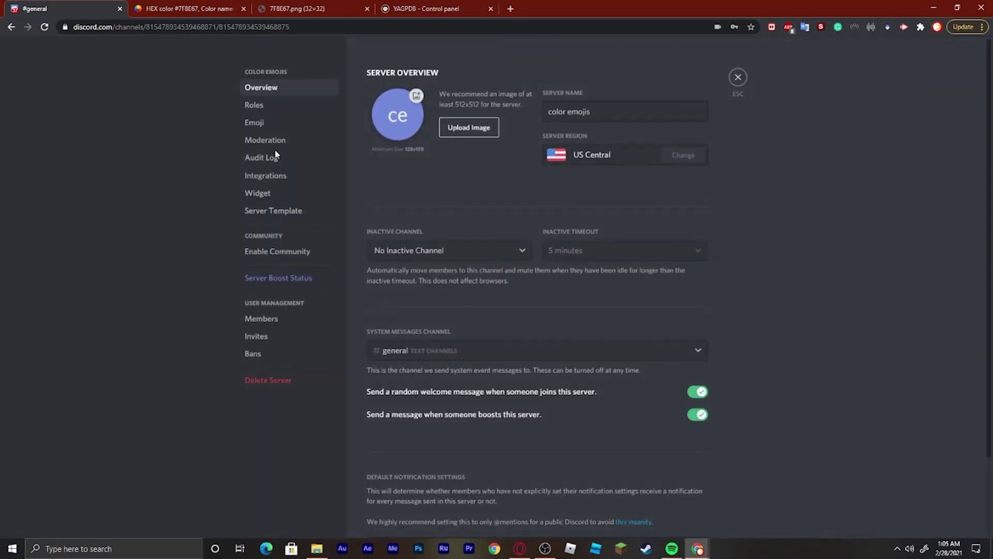
pyautogui.click(288, 115)
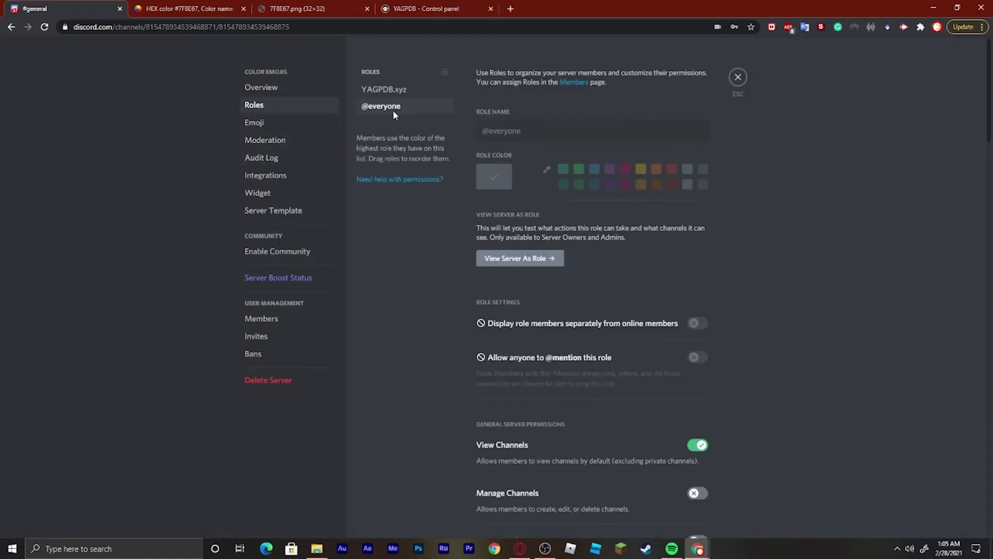
pyautogui.click(738, 77)
# - In the role settings of ciprus main server on Discord, move the YAGPDB.xyz role above Baby Blue and save
pyautogui.click(19, 118)
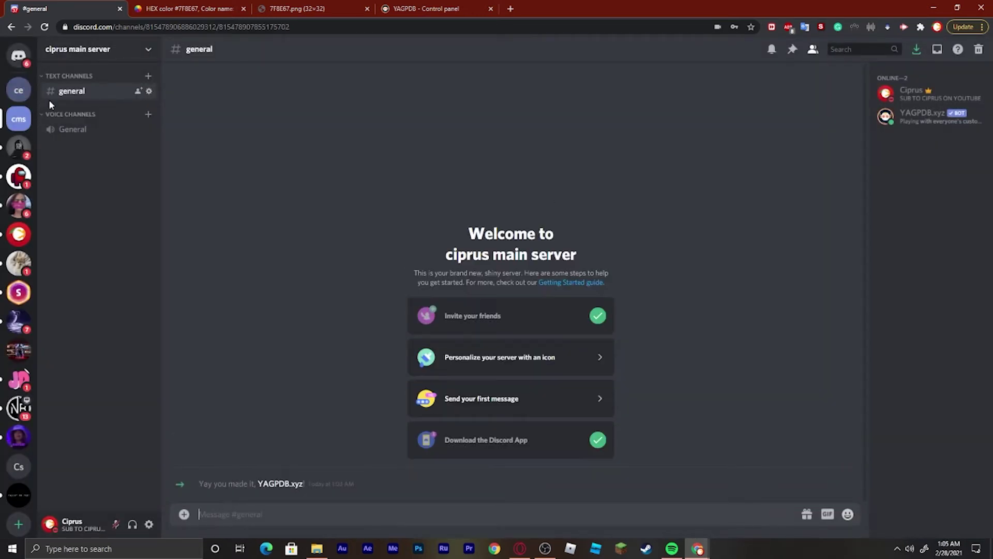
pyautogui.click(90, 50)
pyautogui.click(88, 115)
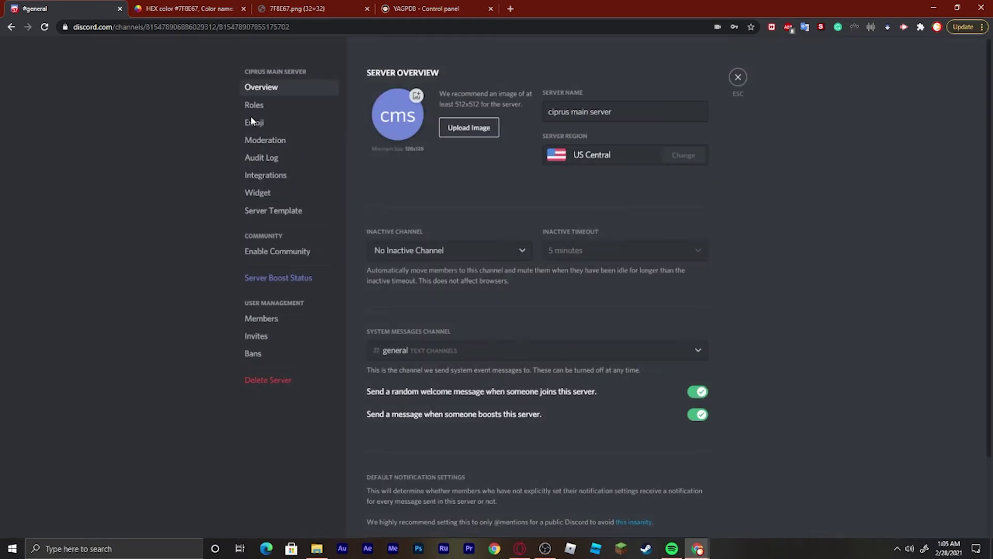
pyautogui.click(258, 106)
pyautogui.moveTo(386, 104); pyautogui.dragTo(386, 88)
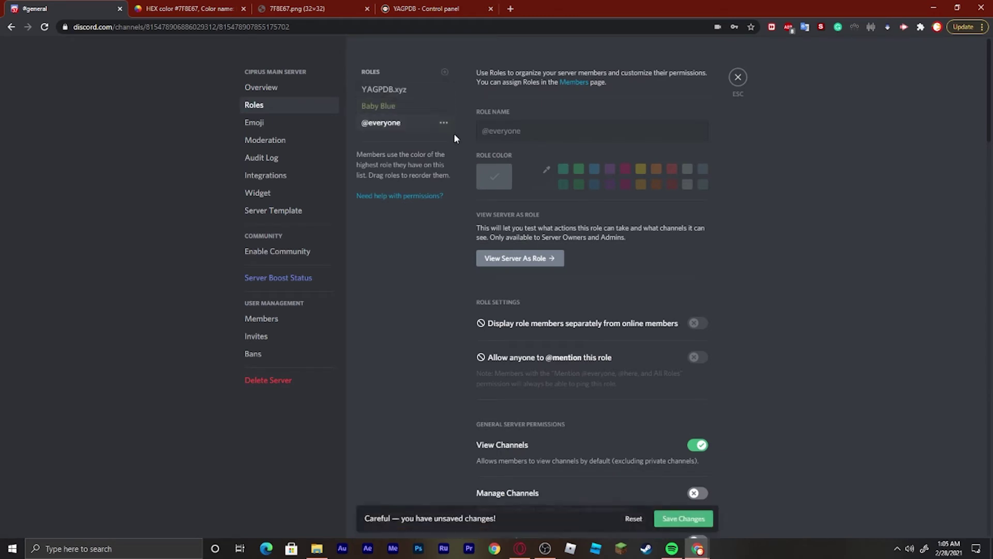
pyautogui.click(684, 518)
# - In the YAGPDB control panel, create a role command named baby blue in the colors group for the Baby Blue role
pyautogui.click(425, 8)
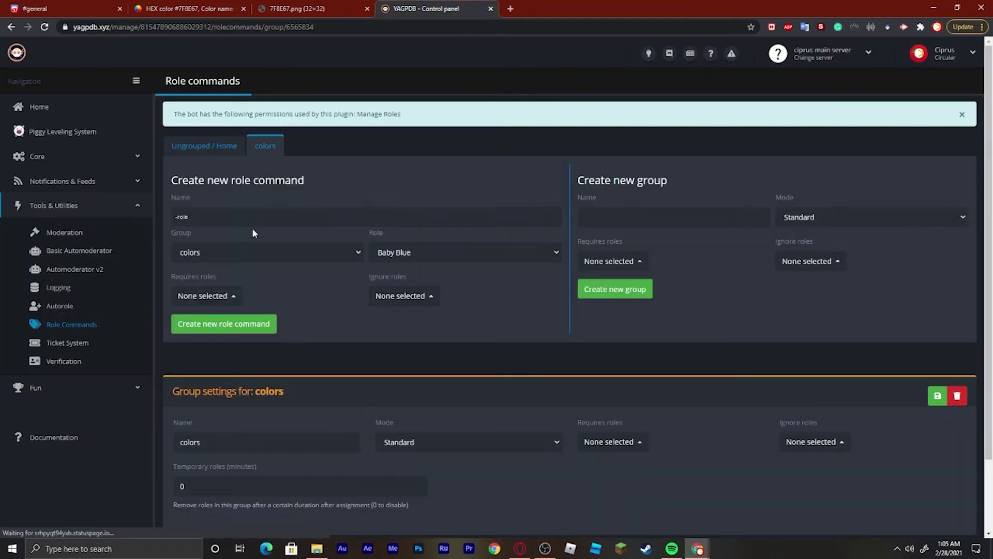
pyautogui.click(257, 217)
pyautogui.write('baby blue')
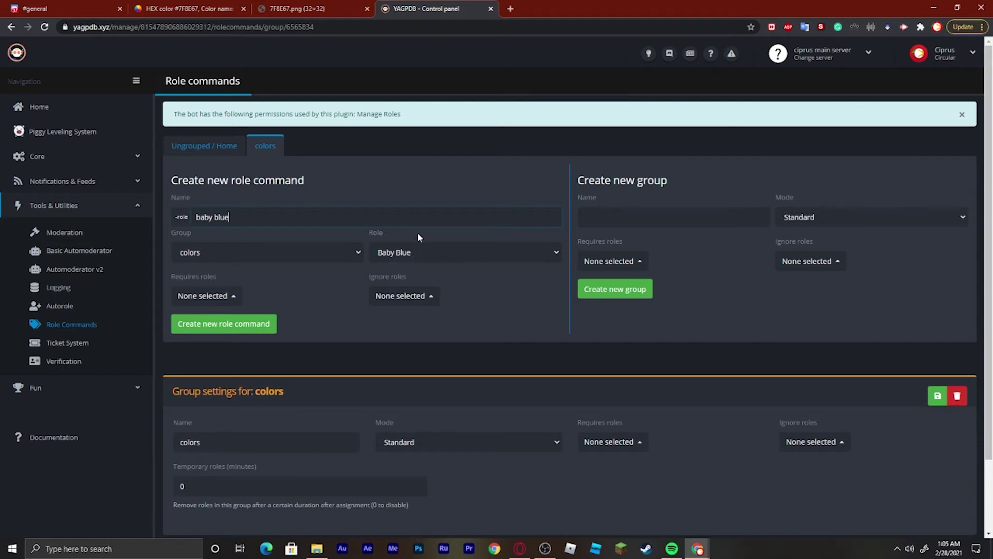
pyautogui.click(240, 325)
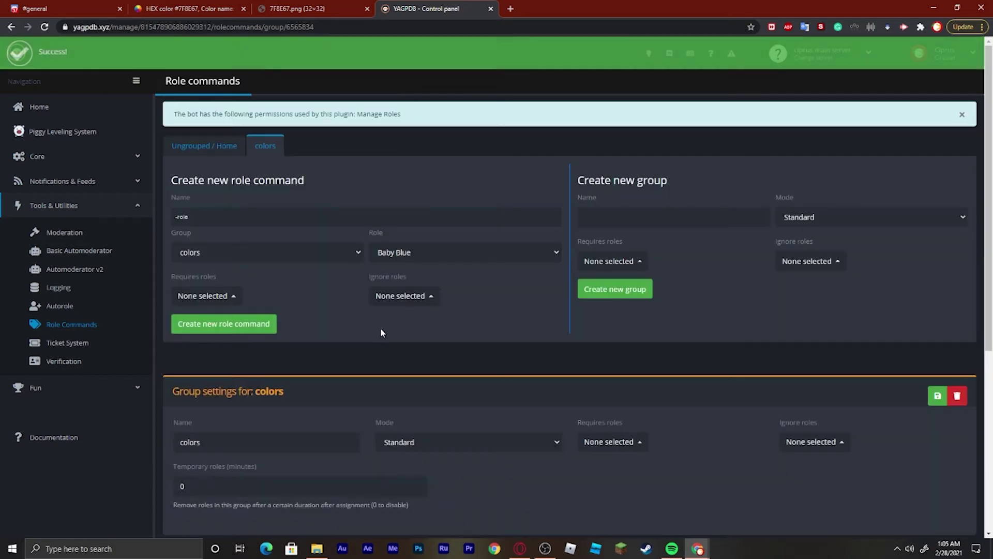
pyautogui.scroll(-5, 380, 327)
pyautogui.scroll(3, 446, 317)
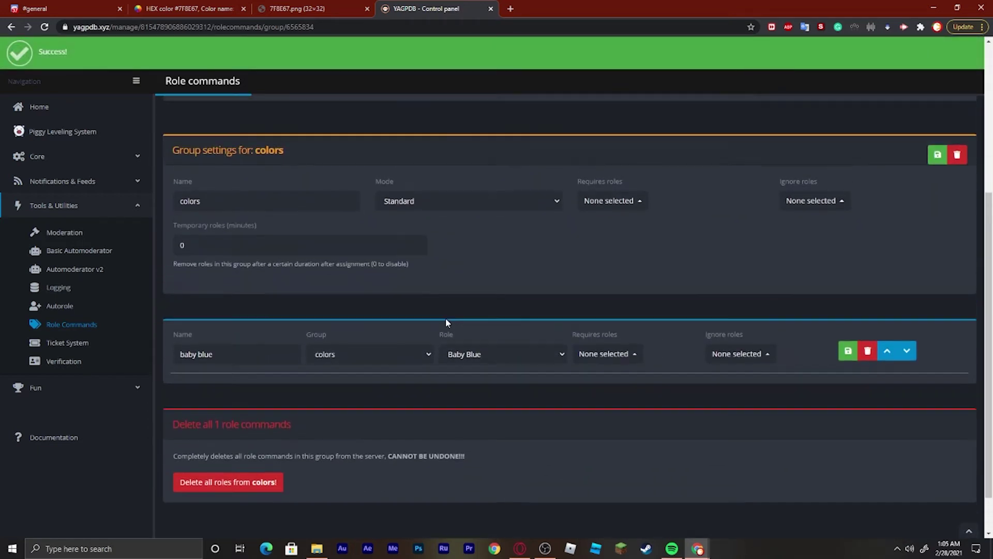
pyautogui.scroll(-3, 423, 311)
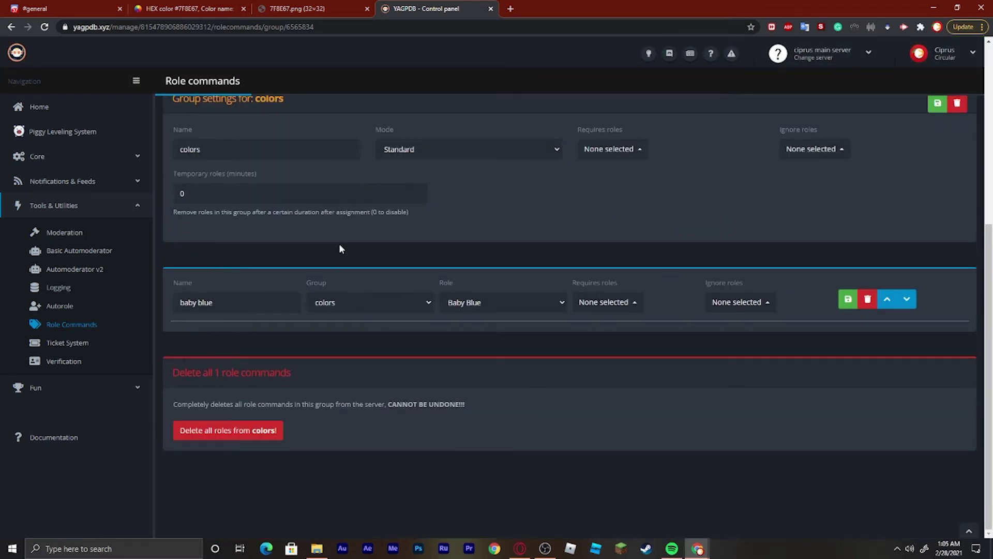
# - Examine the emoji reactions in ORANGE GANG's colors channel on Discord and compare them with the YAGPDB role command settings
pyautogui.click(47, 4)
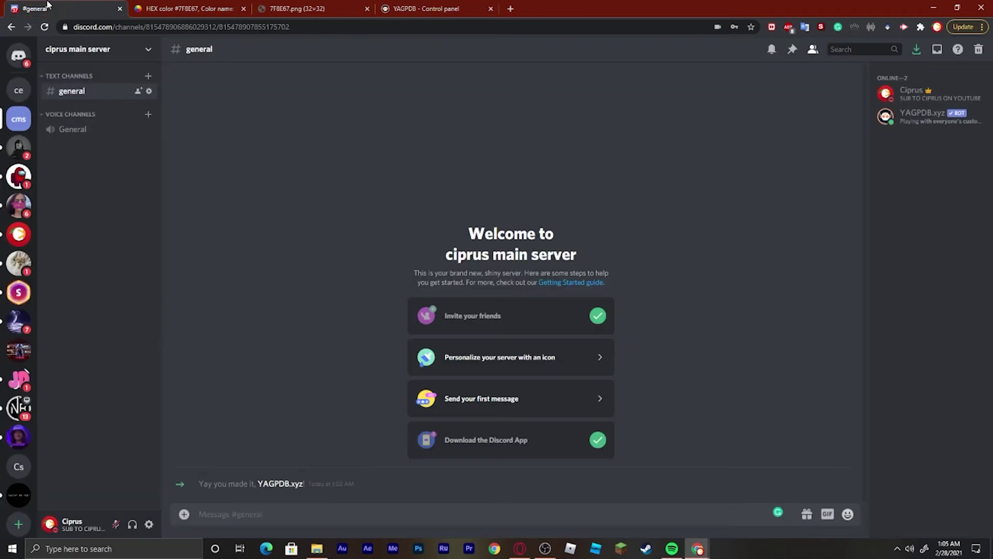
pyautogui.click(19, 234)
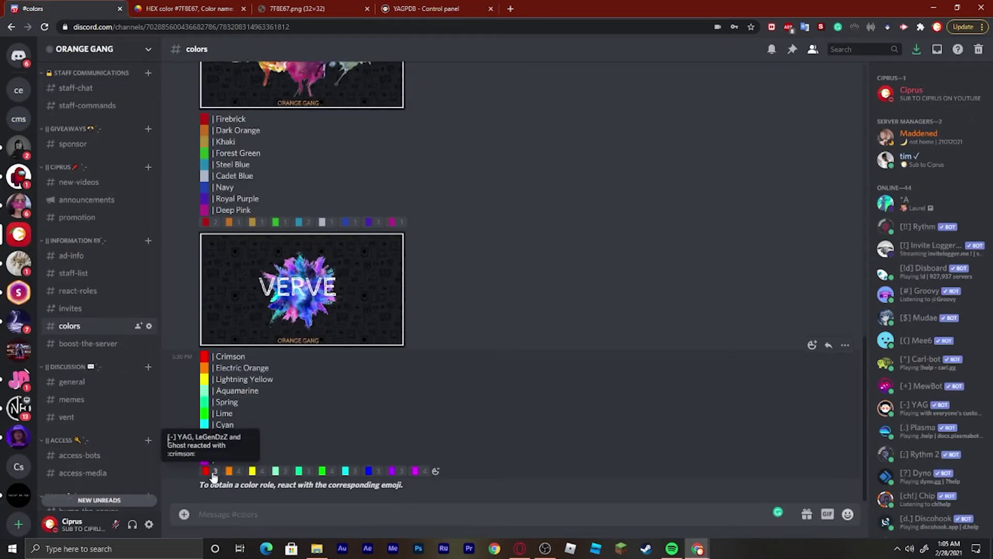
pyautogui.moveTo(417, 475)
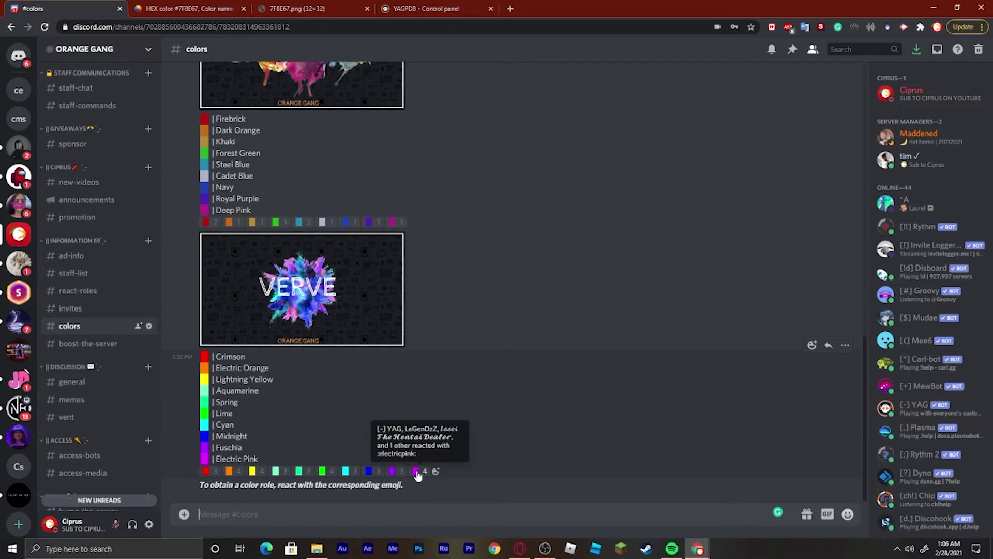
pyautogui.click(426, 8)
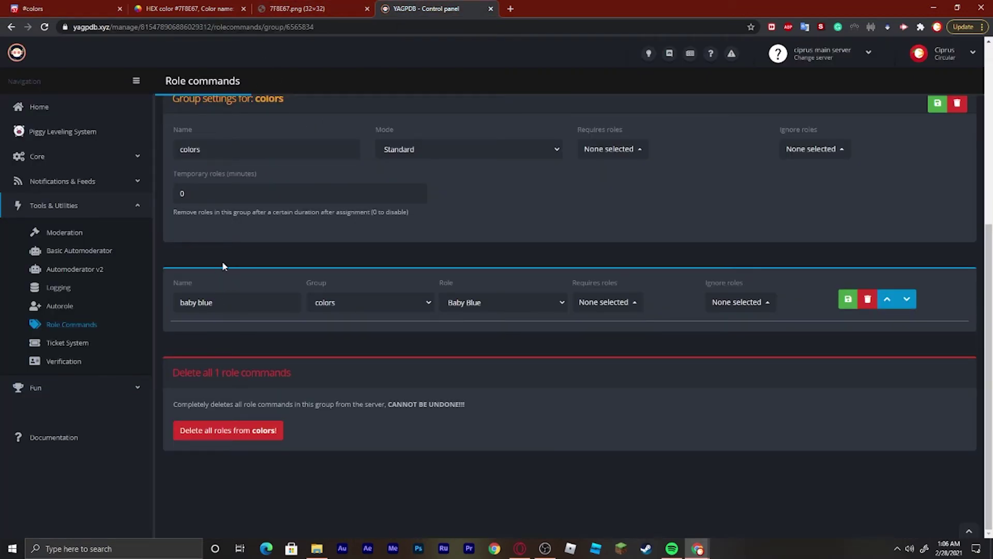
pyautogui.click(87, 6)
pyautogui.moveTo(209, 474)
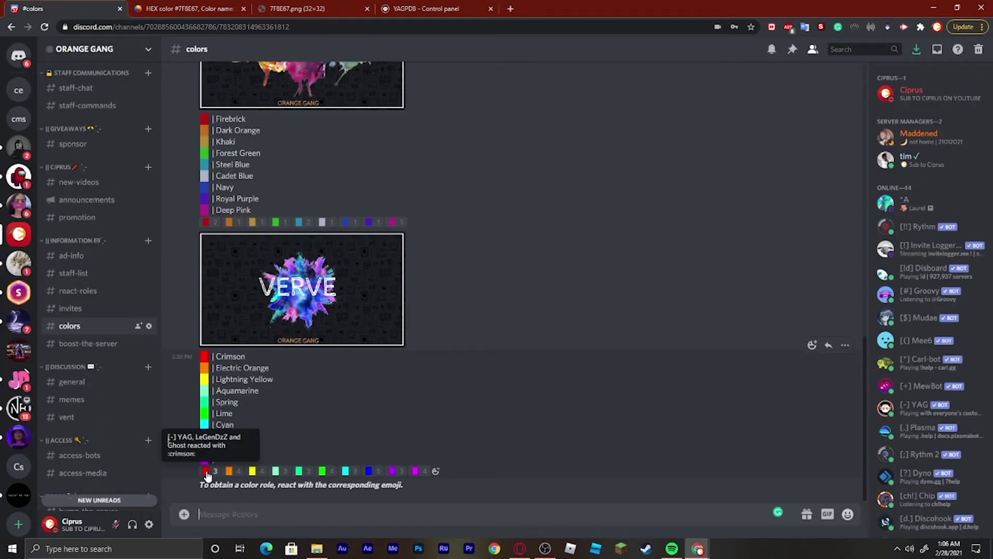
pyautogui.moveTo(422, 475)
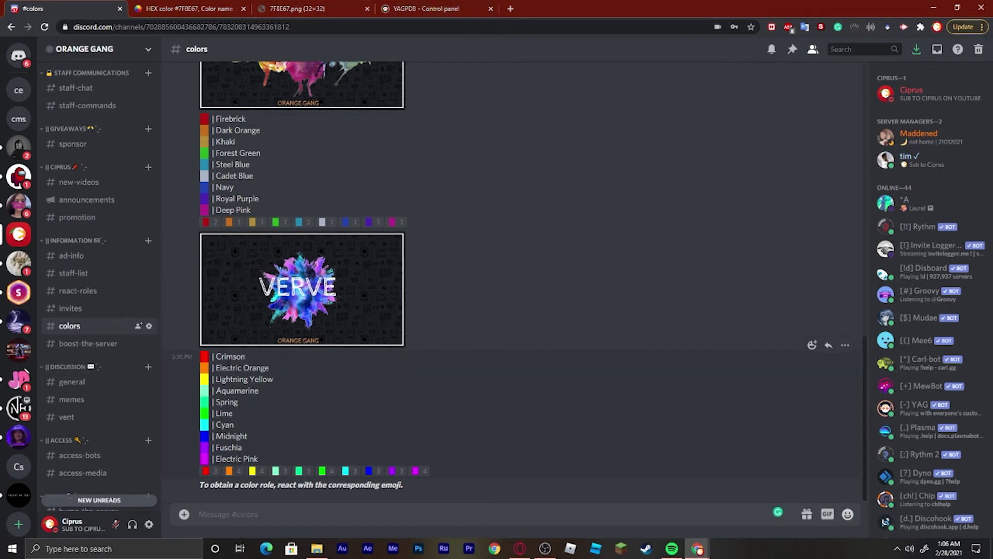
pyautogui.click(412, 10)
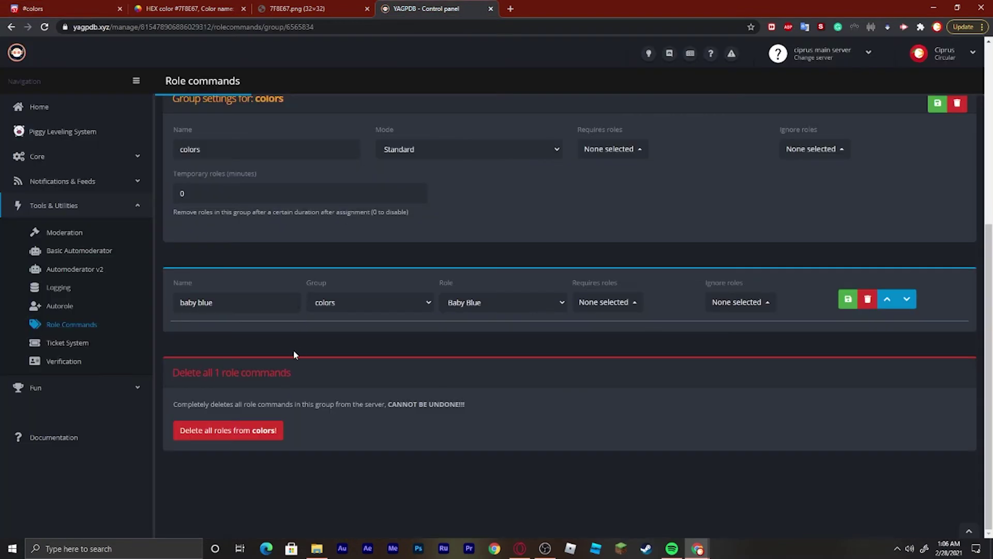
pyautogui.scroll(5, 491, 304)
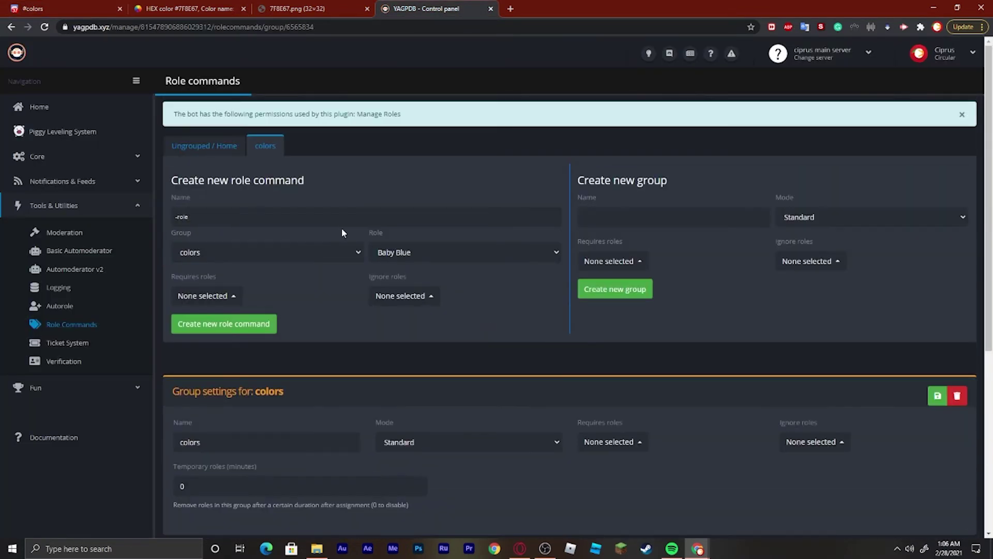
pyautogui.click(61, 7)
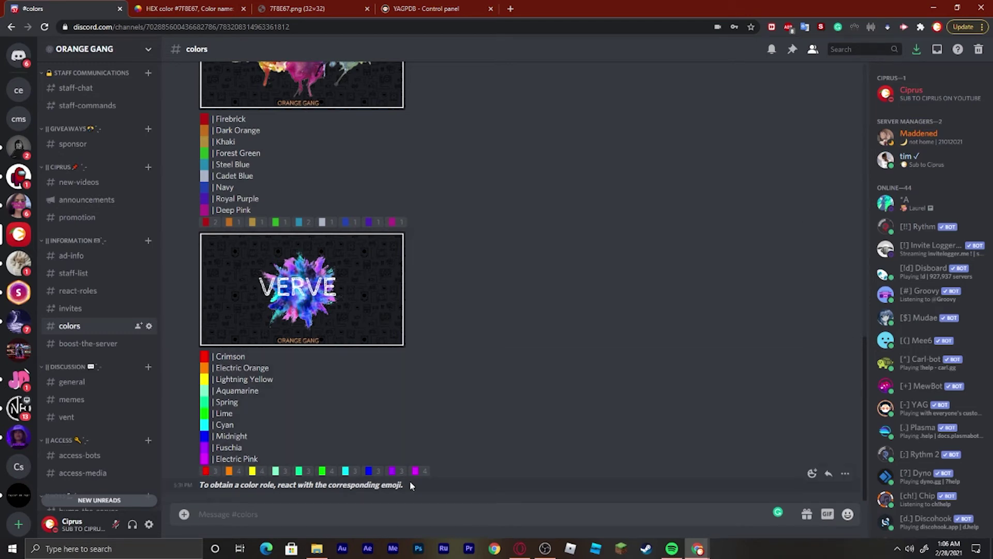
# - Create a text channel named colors in ciprus main server on Discord
pyautogui.click(19, 118)
pyautogui.click(406, 8)
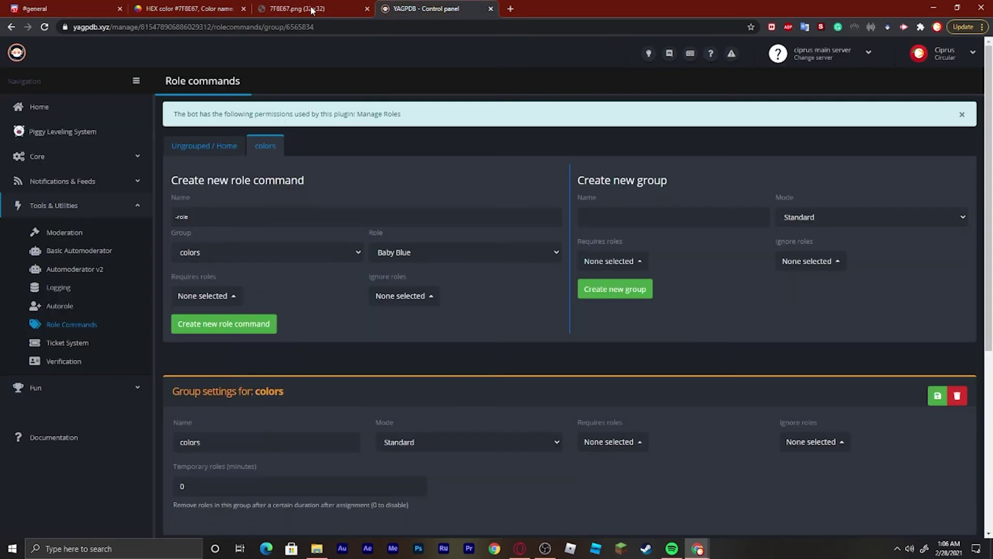
pyautogui.click(66, 8)
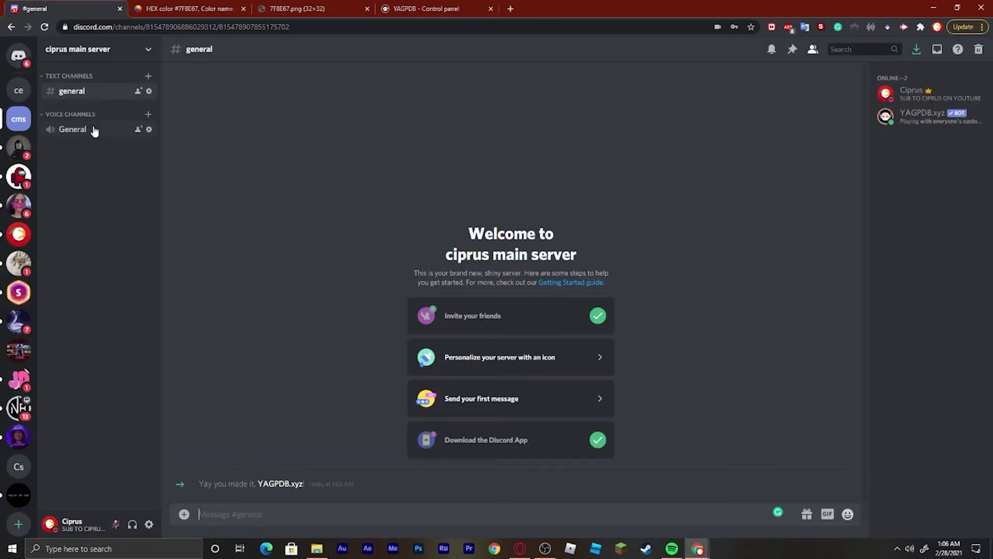
pyautogui.click(148, 77)
pyautogui.write('colors')
pyautogui.press('Return')
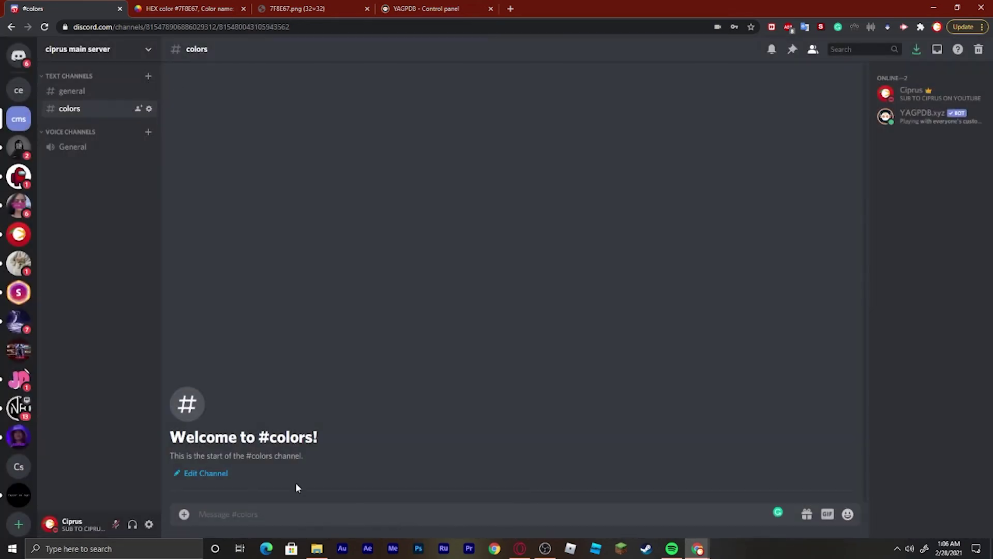
# - Post a quoted baby emoji message in the colors channel and copy that message's ID
pyautogui.write('!')
pyautogui.write('baby')
pyautogui.press('Return')
pyautogui.press('Return')
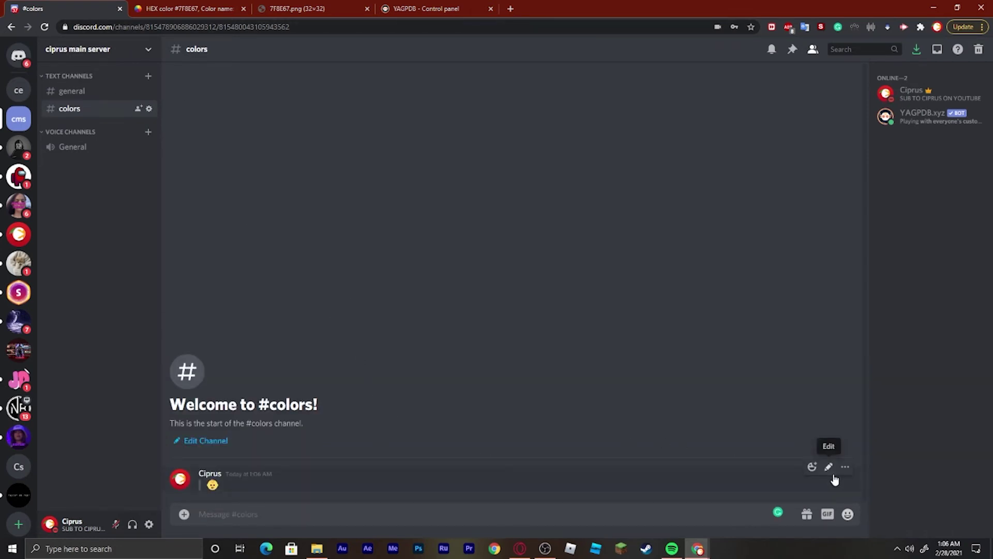
pyautogui.click(845, 467)
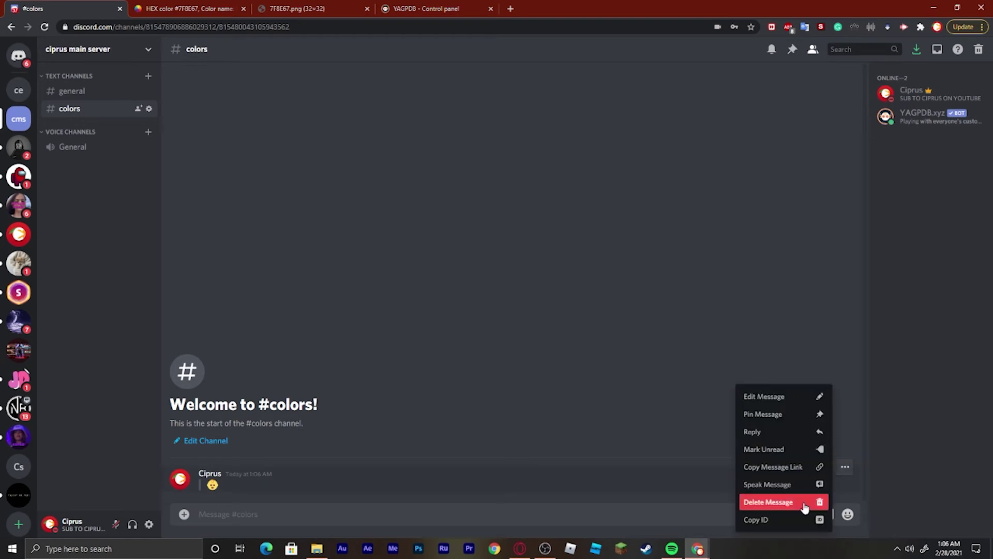
pyautogui.click(792, 523)
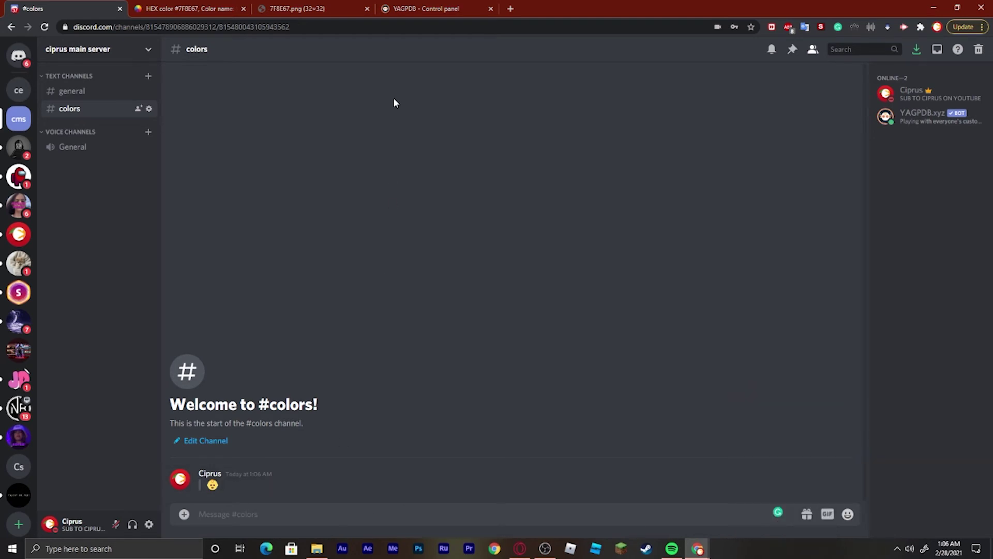
# - Check the group name in the YAGPDB control panel, and send "-rolemenu create colors -m" with the copied message ID in Discord's colors channel
pyautogui.click(424, 9)
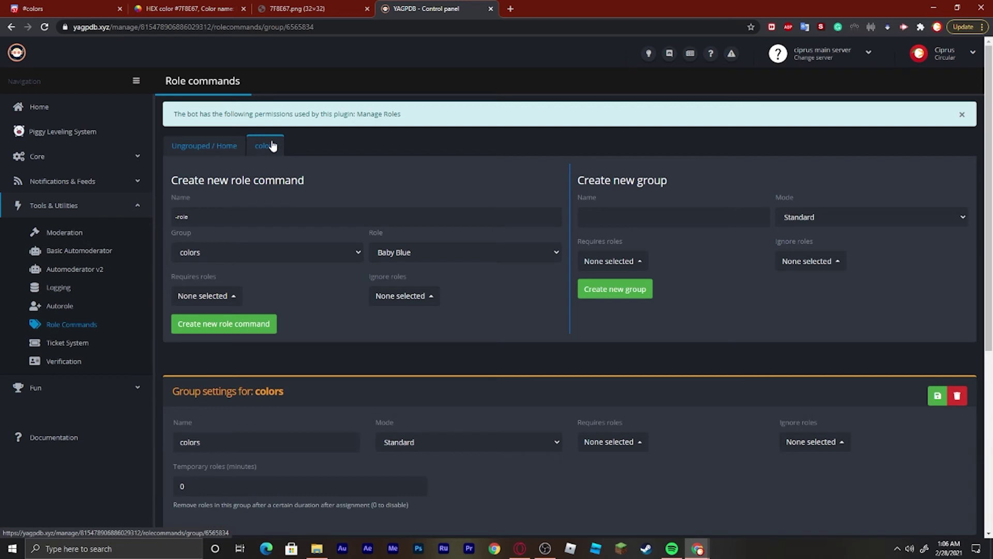
pyautogui.click(62, 8)
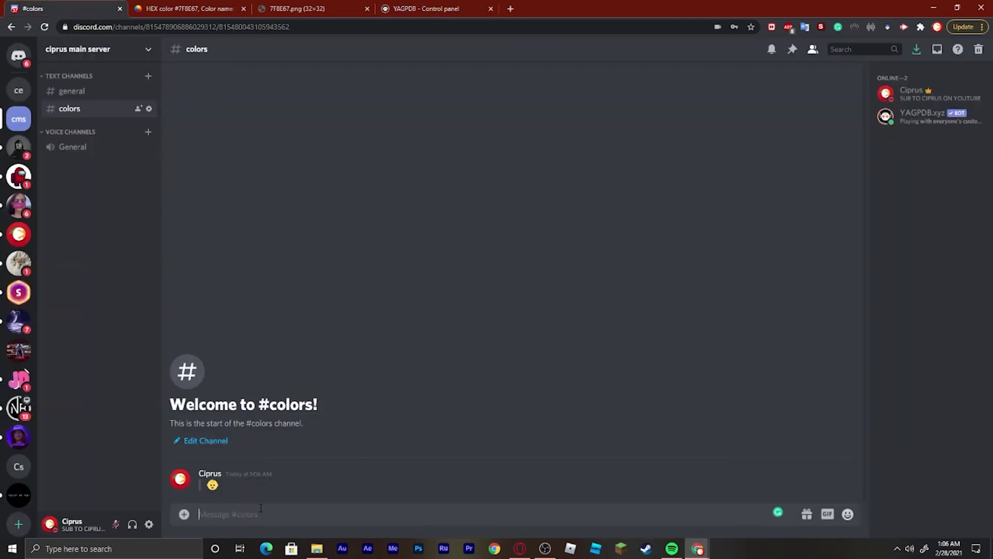
pyautogui.write('-rolemenu create')
pyautogui.click(475, 5)
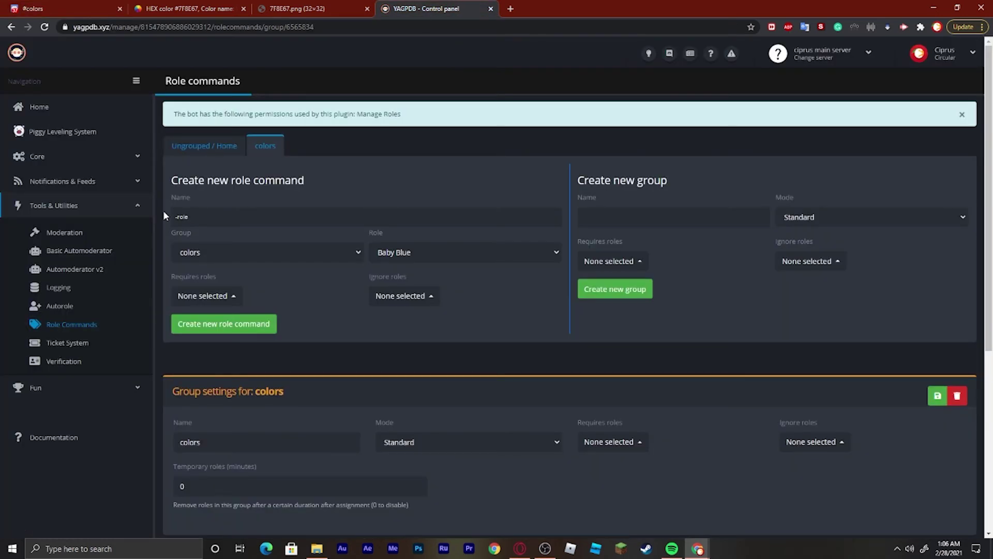
pyautogui.click(67, 9)
pyautogui.write('col')
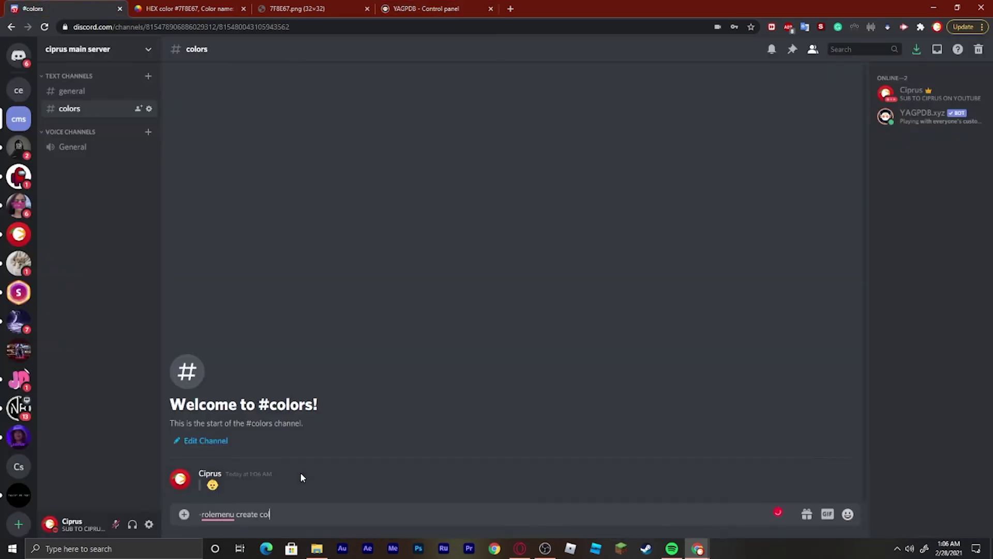
pyautogui.write('ors -m')
pyautogui.hotkey('ctrl', 'v')
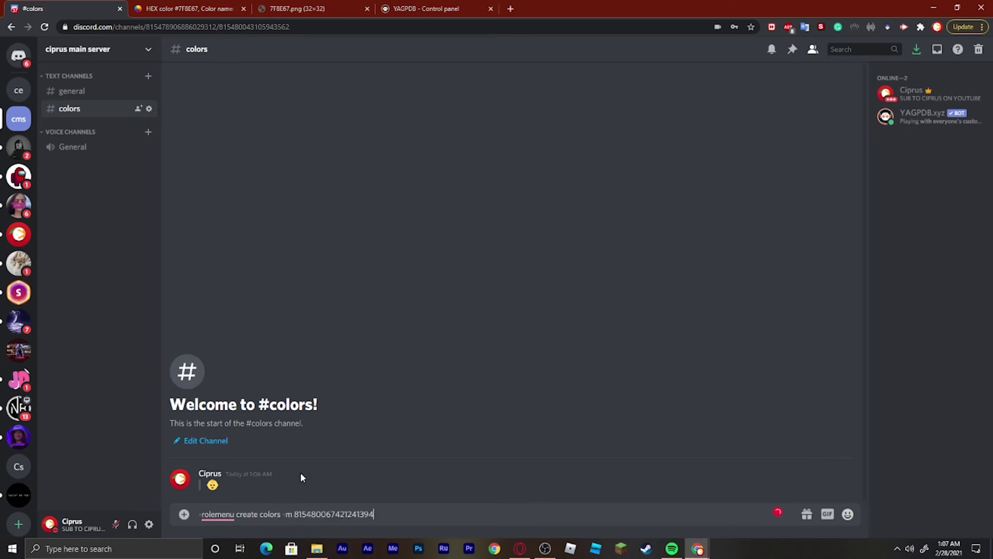
pyautogui.press('Return')
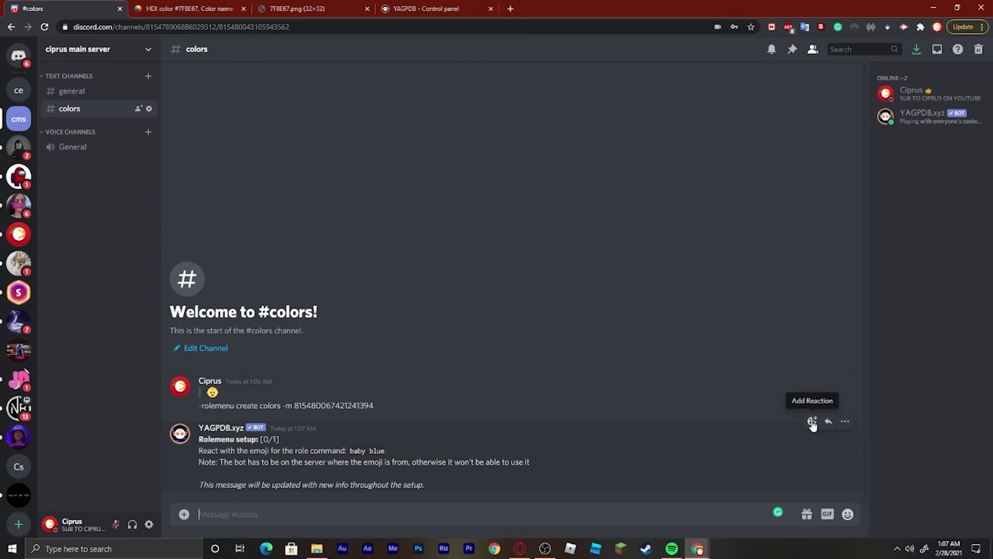
# - React to YAGPDB's rolemenu setup message with the baby emoji to assign it to the baby blue role command
pyautogui.click(812, 421)
pyautogui.write('b')
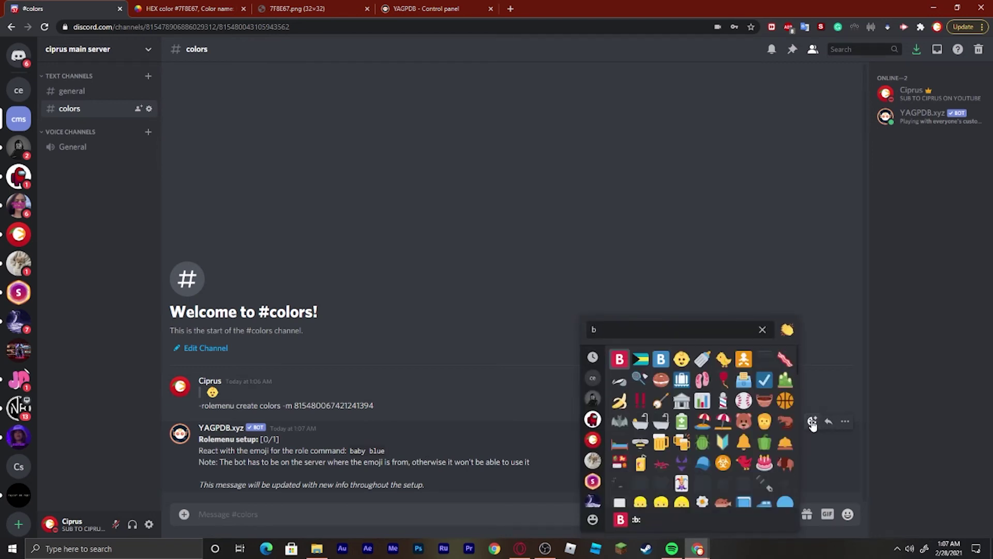
pyautogui.write('aby')
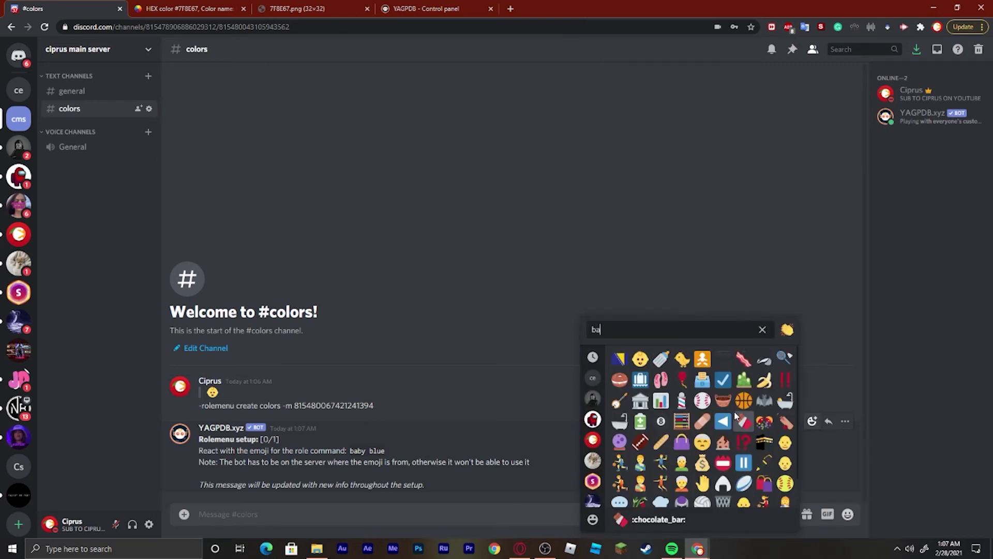
pyautogui.click(627, 371)
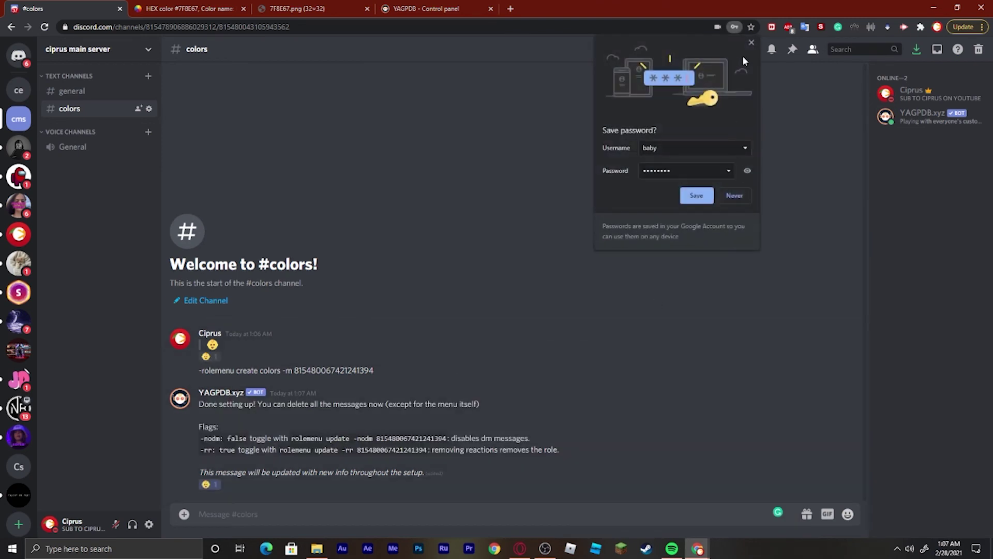
# - Add your own baby emoji reaction to the role menu message to self-assign the Baby Blue role
pyautogui.click(845, 385)
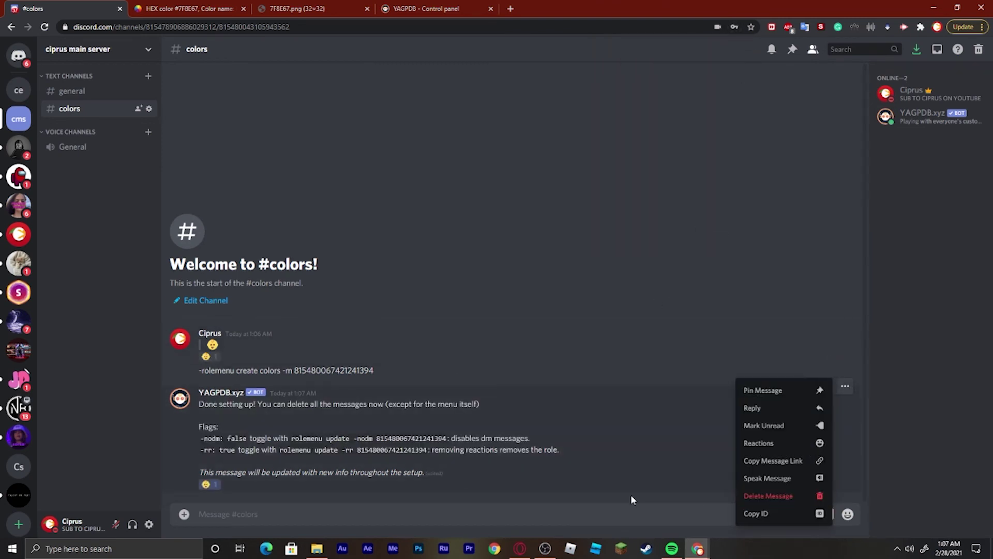
pyautogui.click(391, 446)
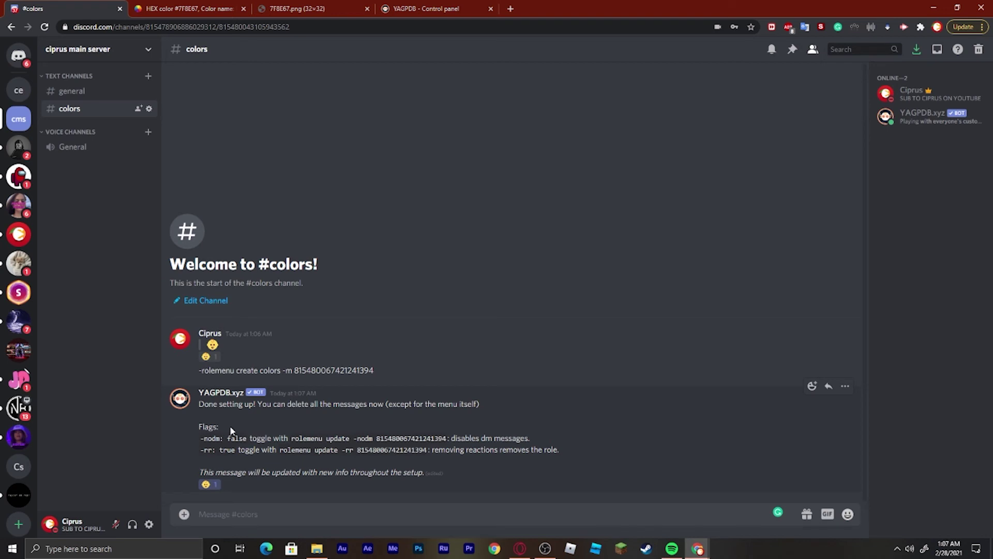
pyautogui.click(213, 358)
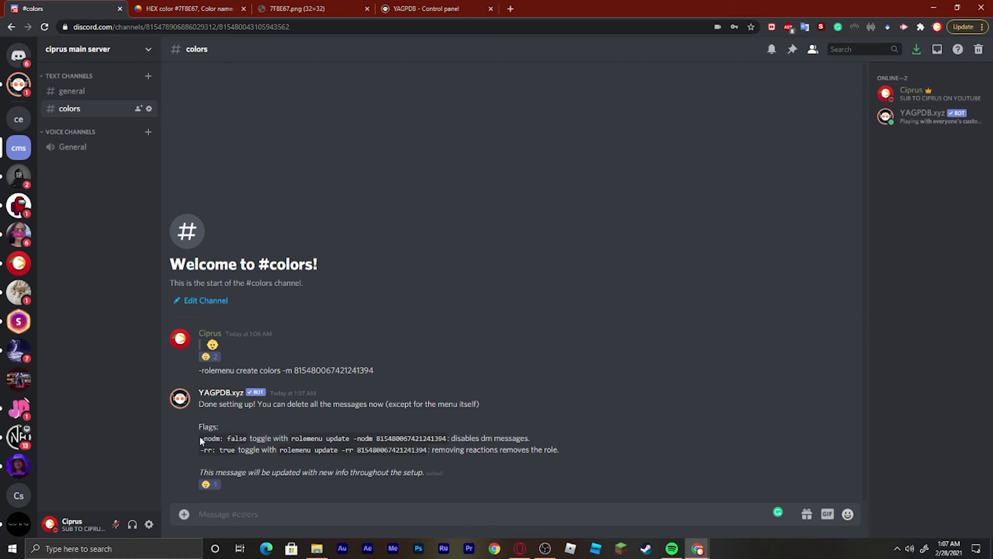
# - Examine the -nodm flag and its rolemenu update command in YAGPDB's setup message
pyautogui.moveTo(199, 435); pyautogui.dragTo(247, 438)
pyautogui.click(293, 439)
pyautogui.moveTo(291, 438); pyautogui.dragTo(447, 439)
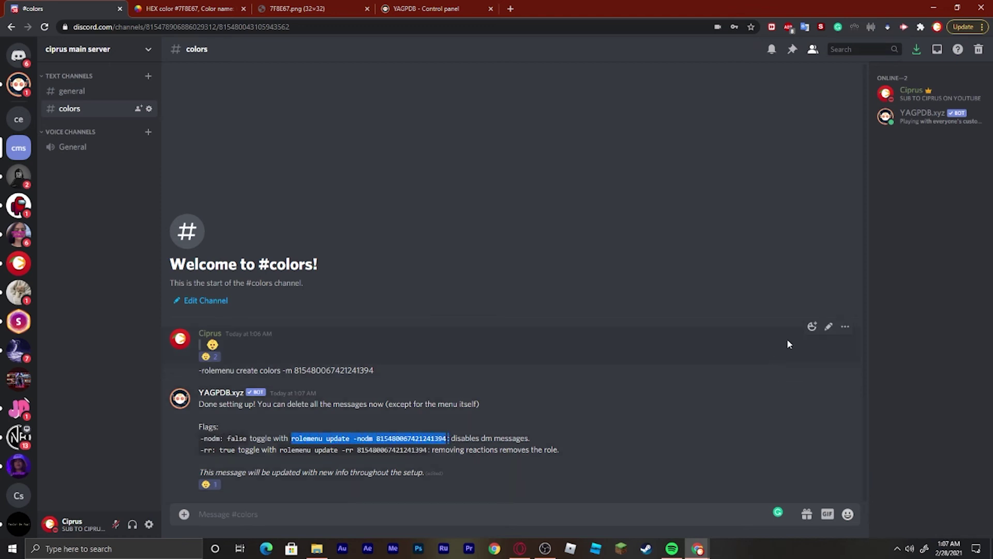
# - Delete YAGPDB's setup message and the -rolemenu create command message from the colors channel, keeping the emoji menu message
pyautogui.click(845, 327)
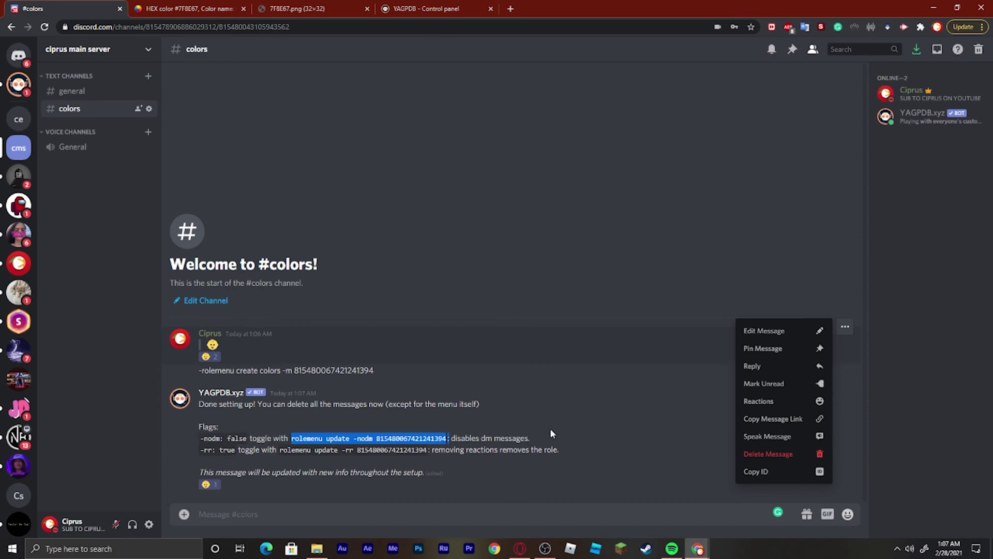
pyautogui.click(621, 426)
pyautogui.click(845, 386)
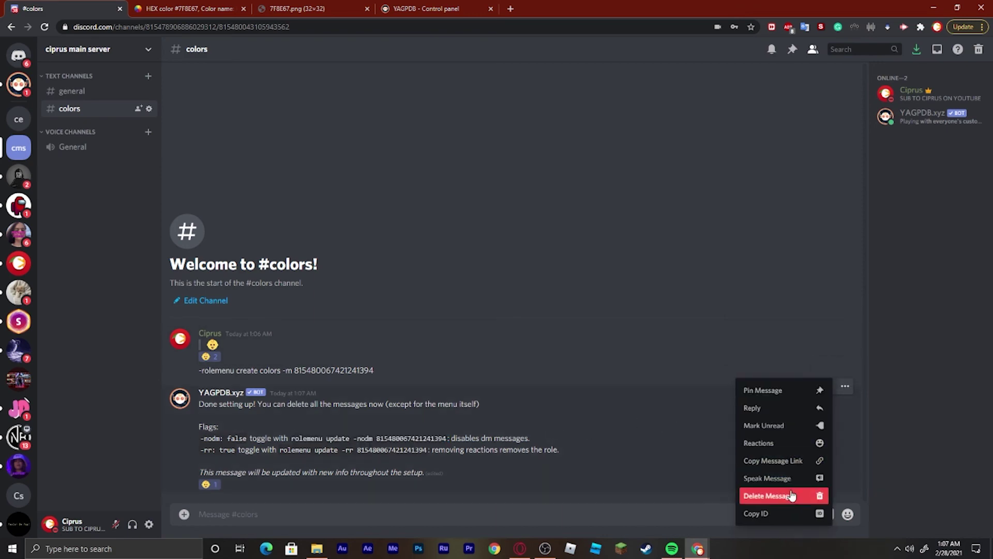
pyautogui.click(776, 496)
pyautogui.click(578, 411)
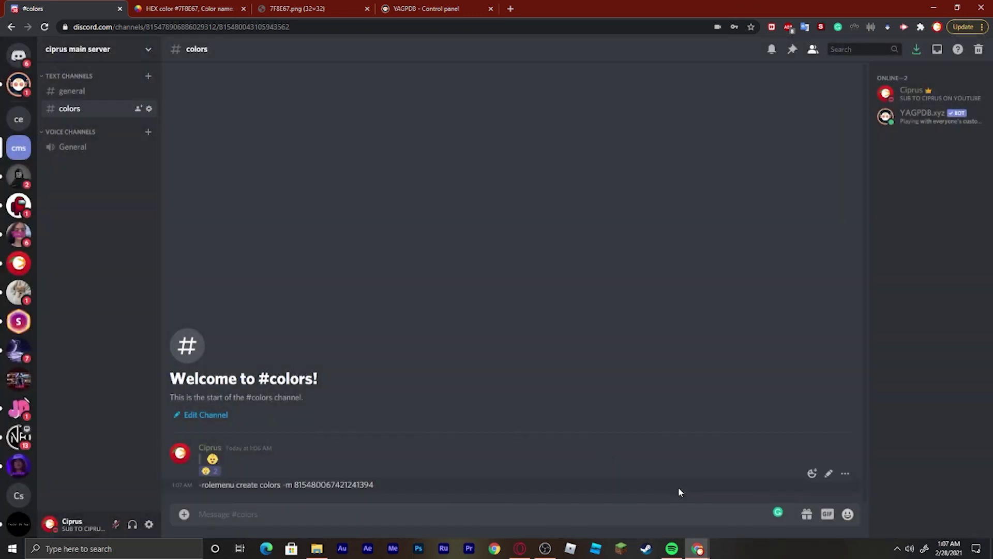
pyautogui.click(845, 473)
pyautogui.click(776, 501)
pyautogui.click(564, 343)
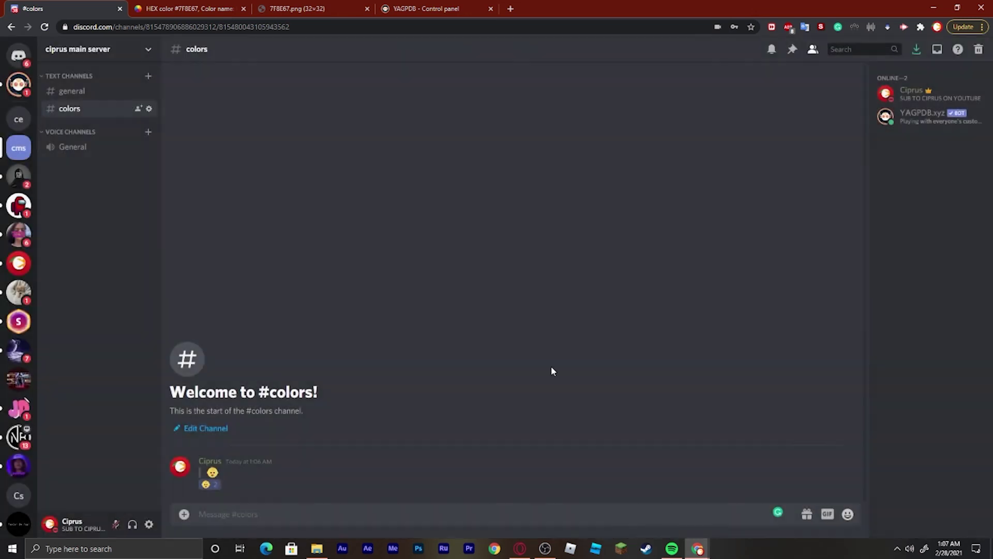